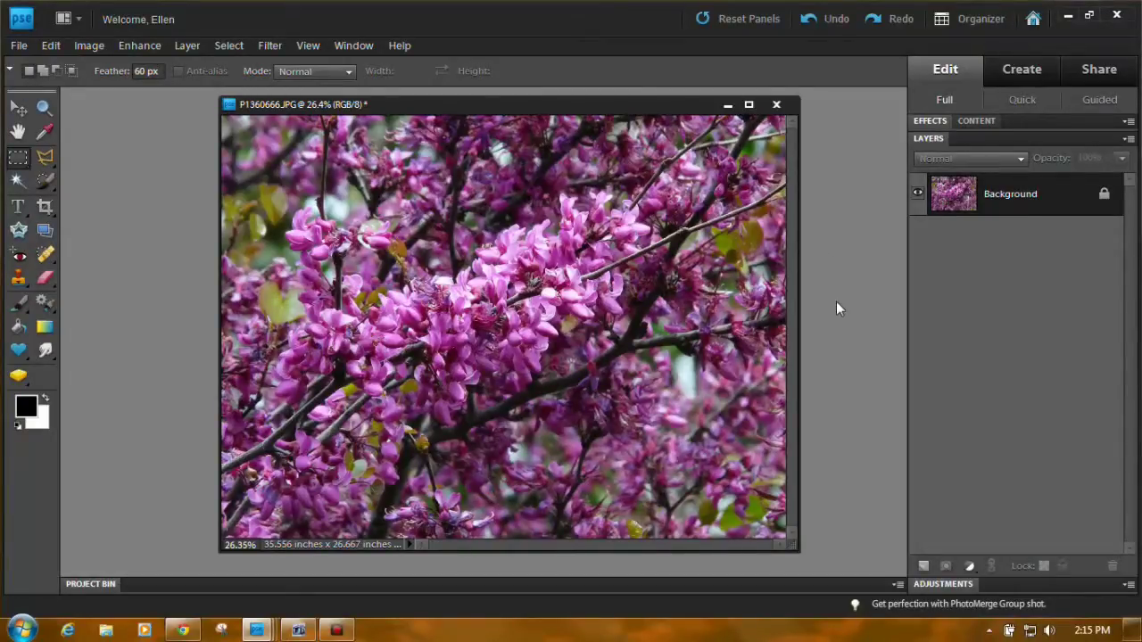
Convert the flower photo's locked Background into an editable Layer 0 with Layer From Background
right_click(1053, 197)
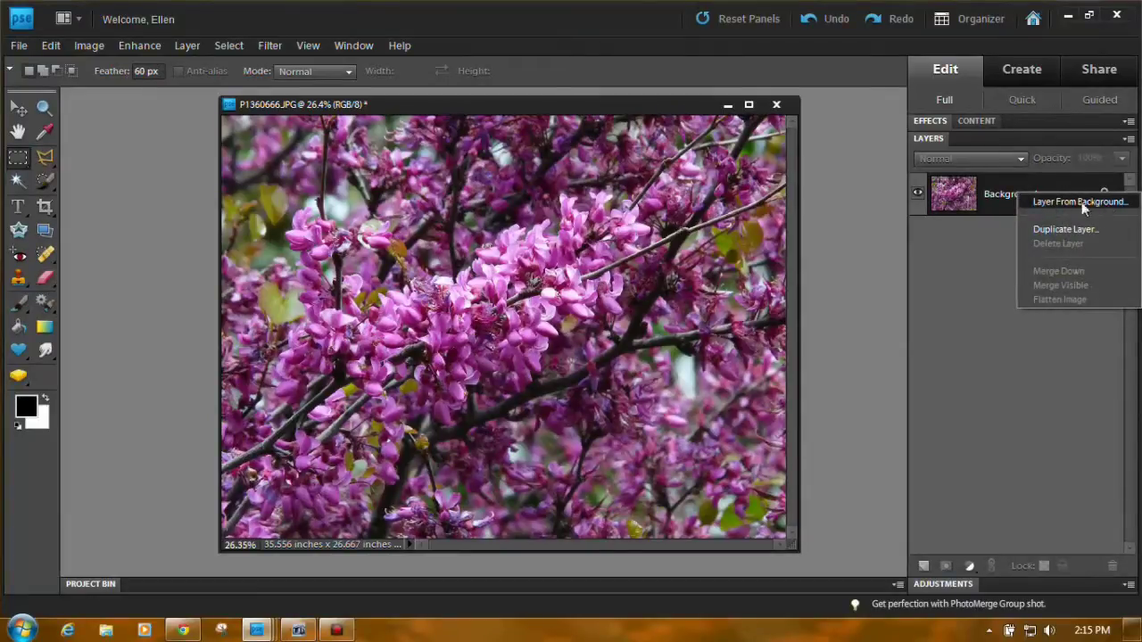
left_click(1079, 204)
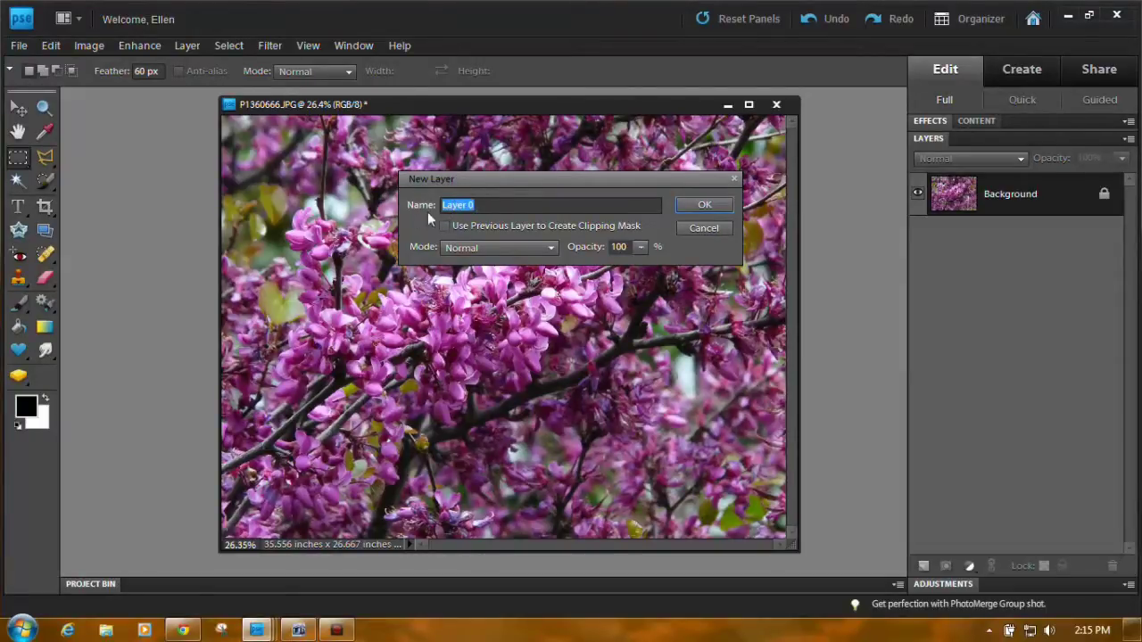
left_click(704, 206)
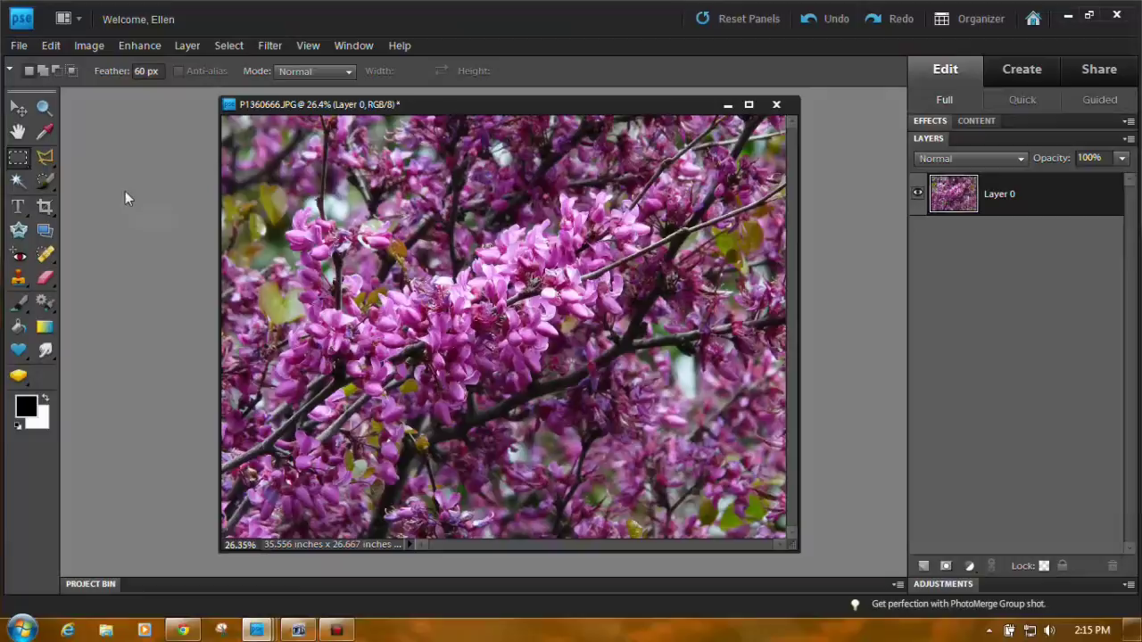
Choose the Rectangular Marquee tool and set its Feather to 65 px
left_click(29, 166)
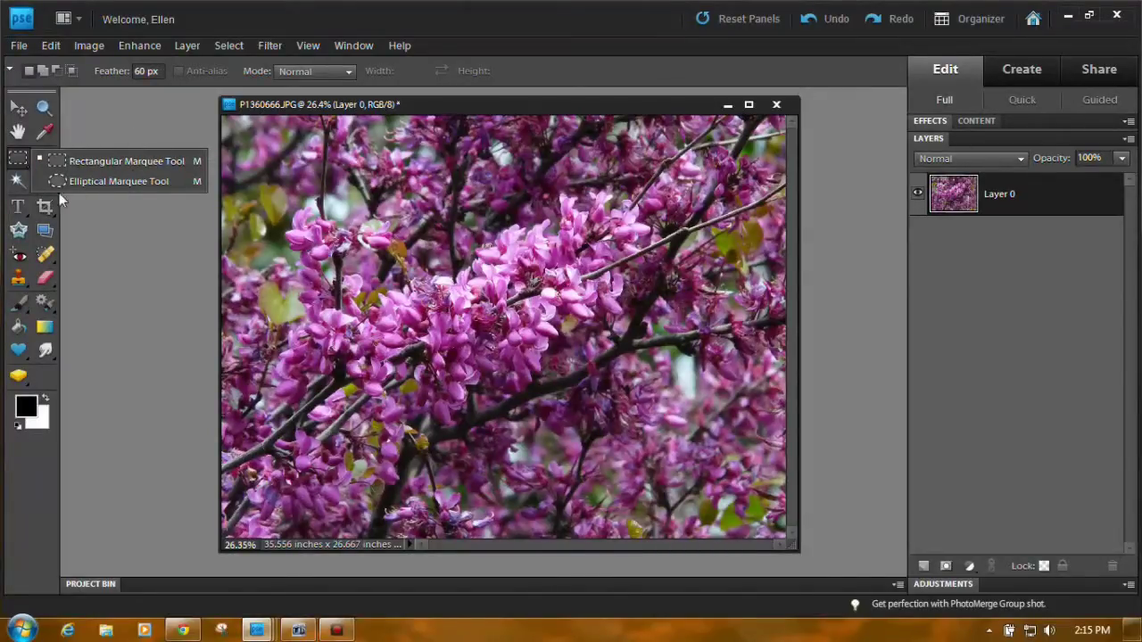
left_click(139, 162)
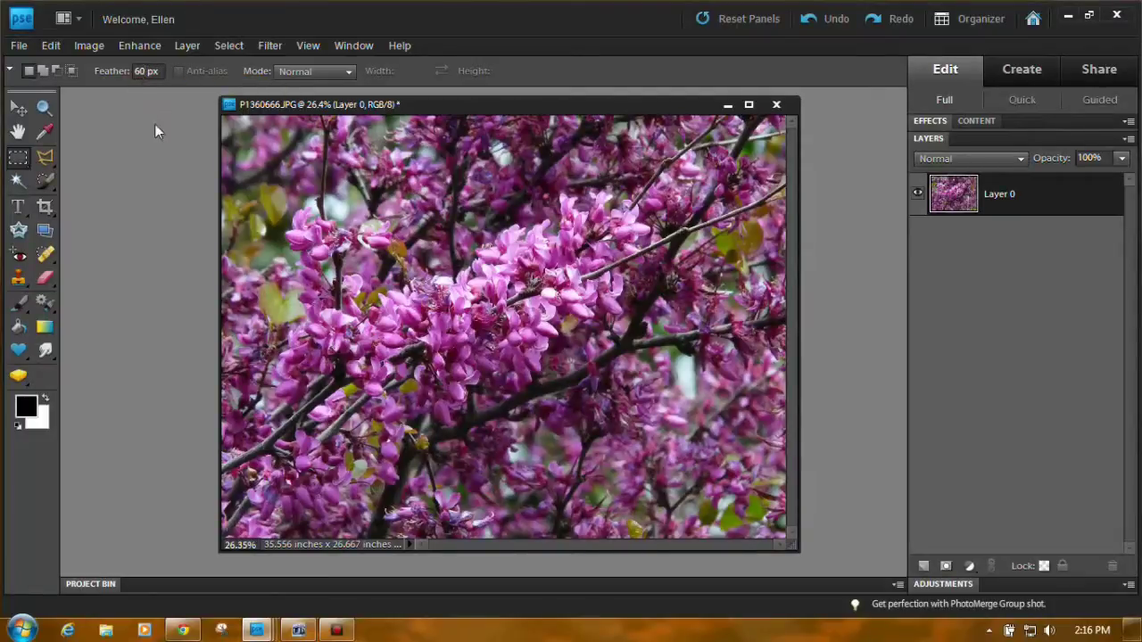
type("65")
key("Return")
Select an inset rectangle, invert it, delete the feathered border, and deselect
left_click_drag(510, 333, 745, 510)
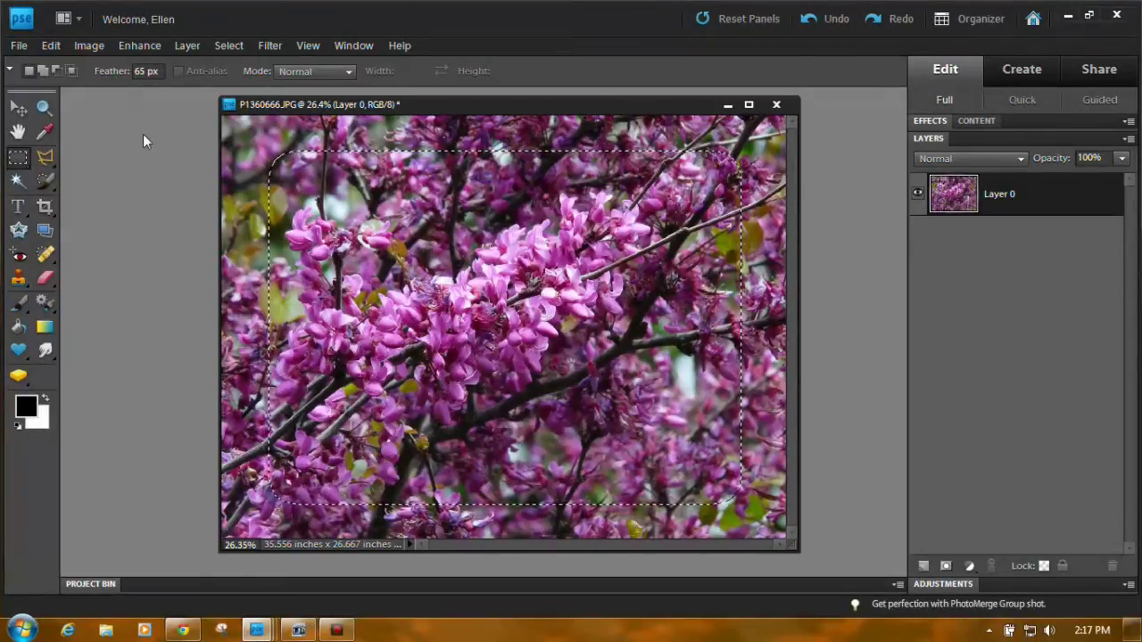
left_click(226, 47)
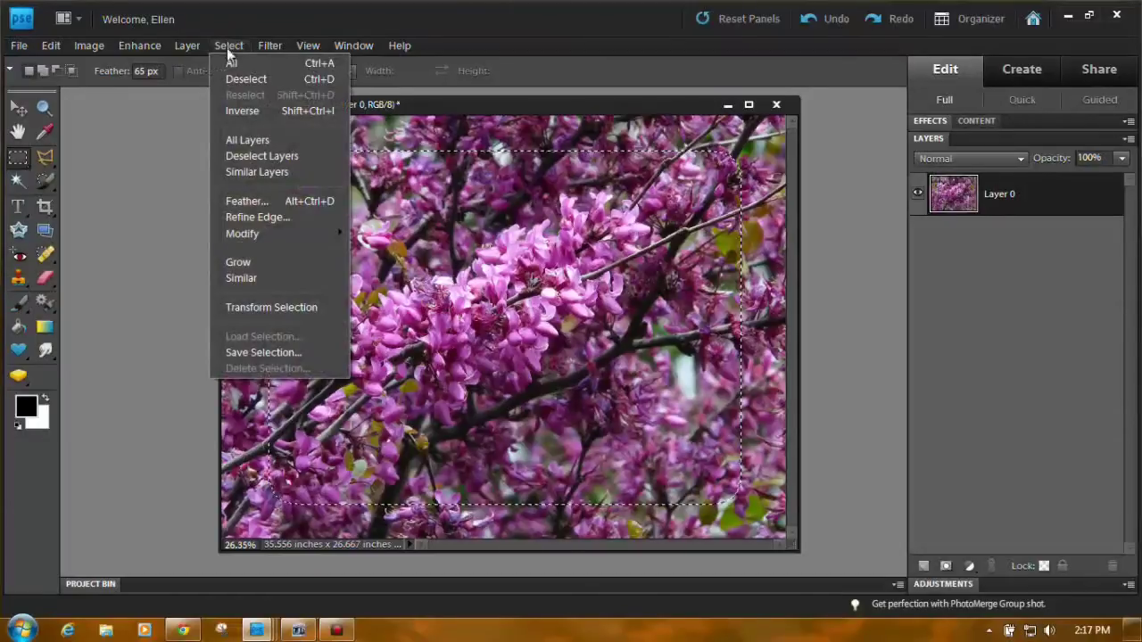
left_click(239, 111)
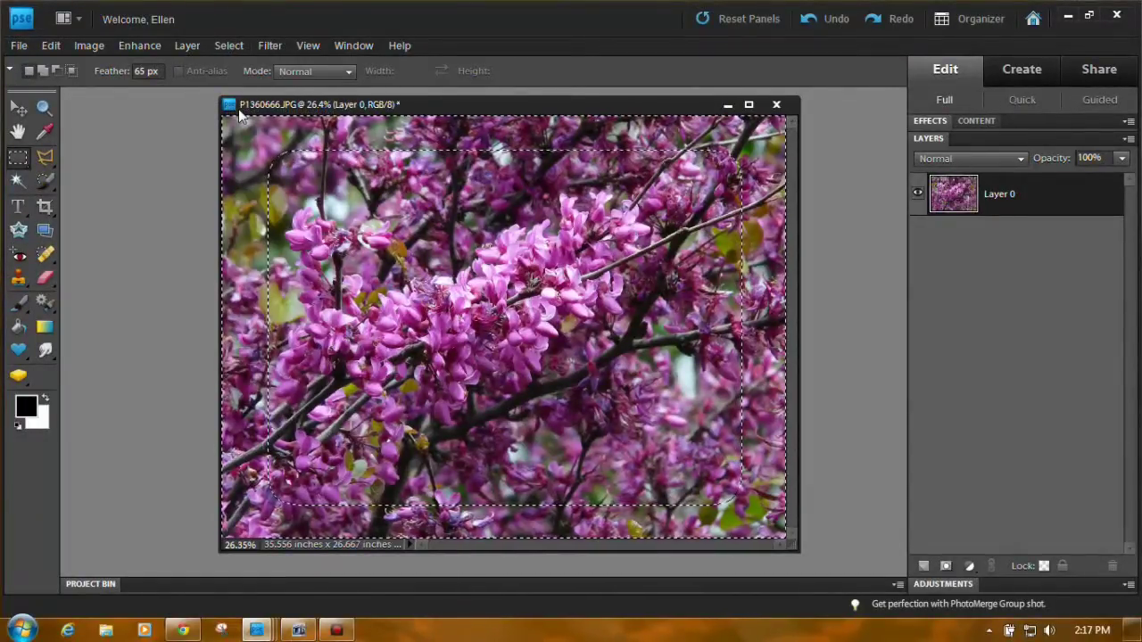
key("Delete")
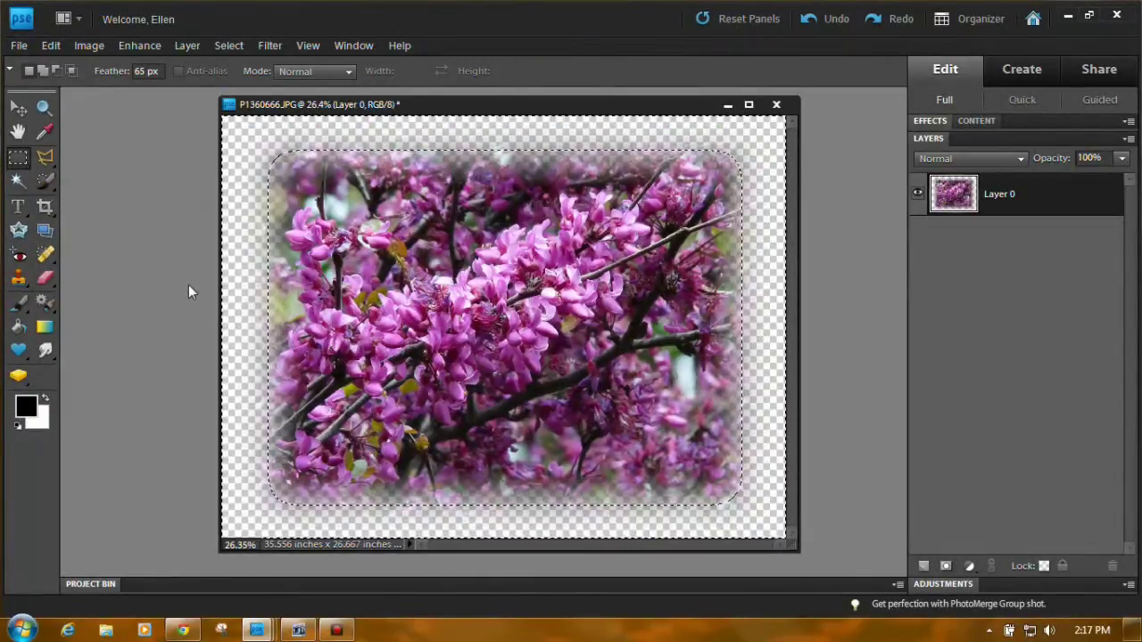
key("ctrl+d")
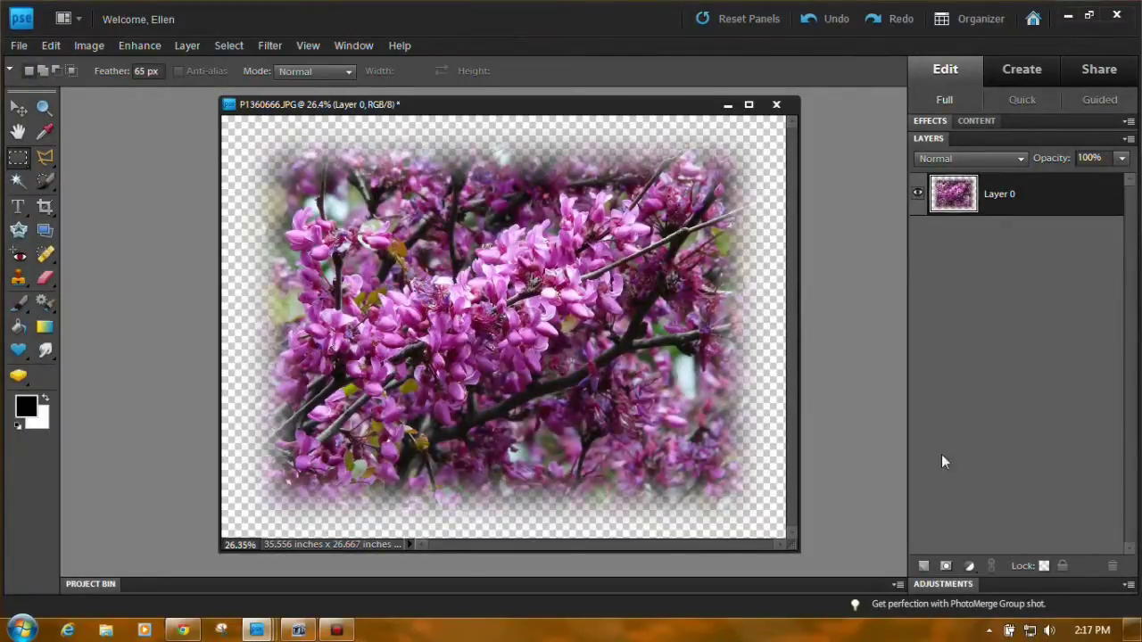
Add a new empty Layer 1 and move it below Layer 0
left_click(923, 565)
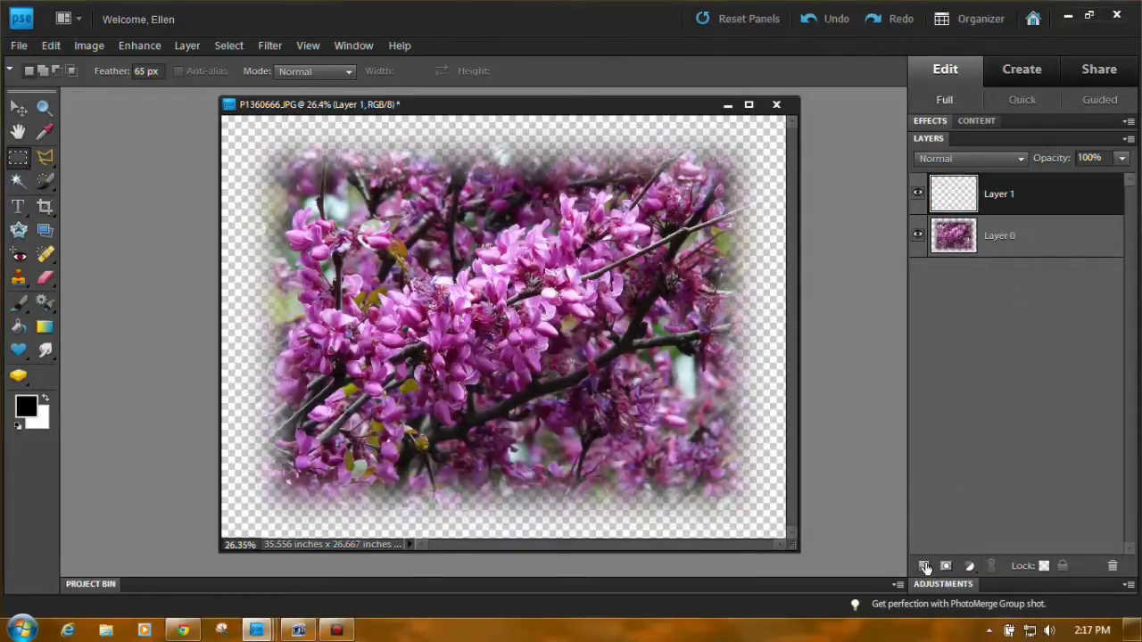
left_click(188, 46)
mouse_move(195, 61)
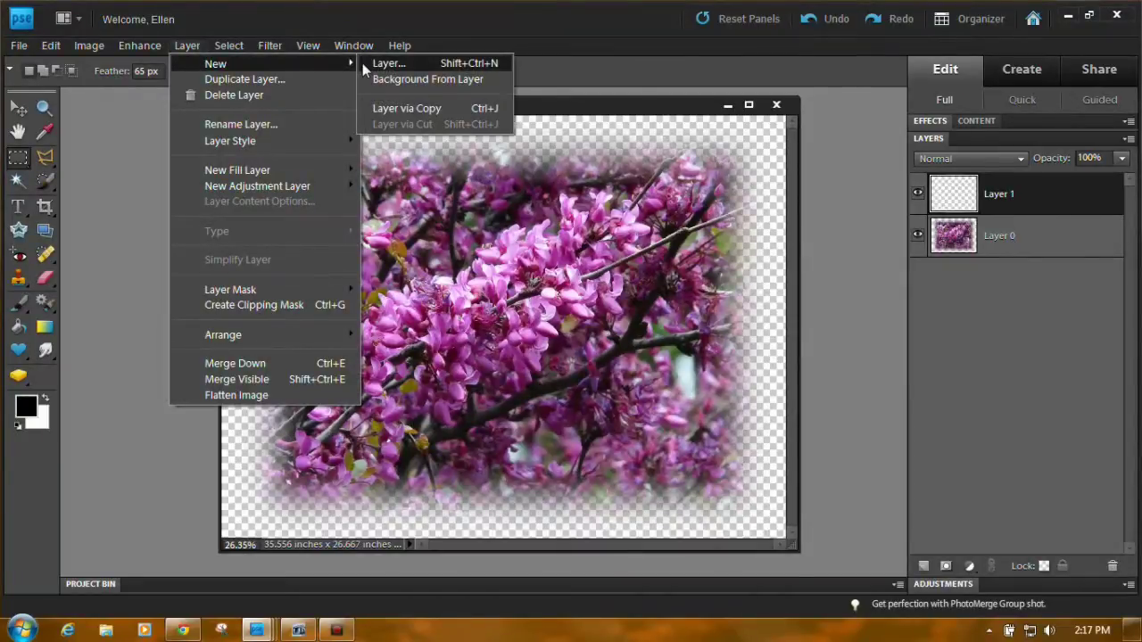
left_click(1016, 200)
left_click_drag(1012, 197, 1003, 278)
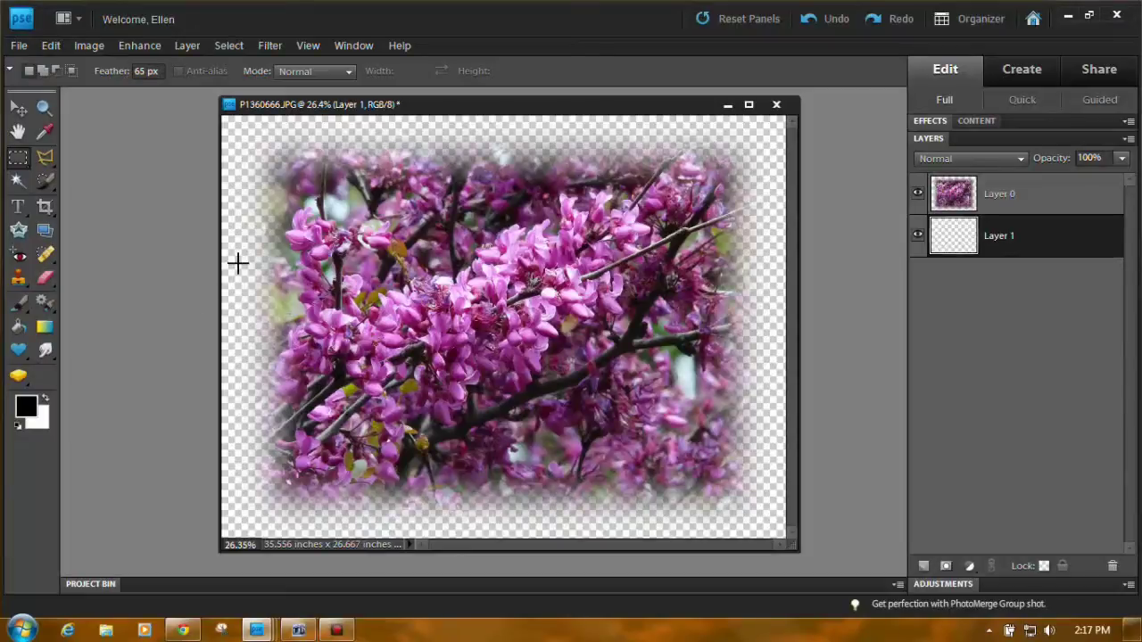
Try a black Paint Bucket fill on Layer 1, then undo it
left_click(18, 328)
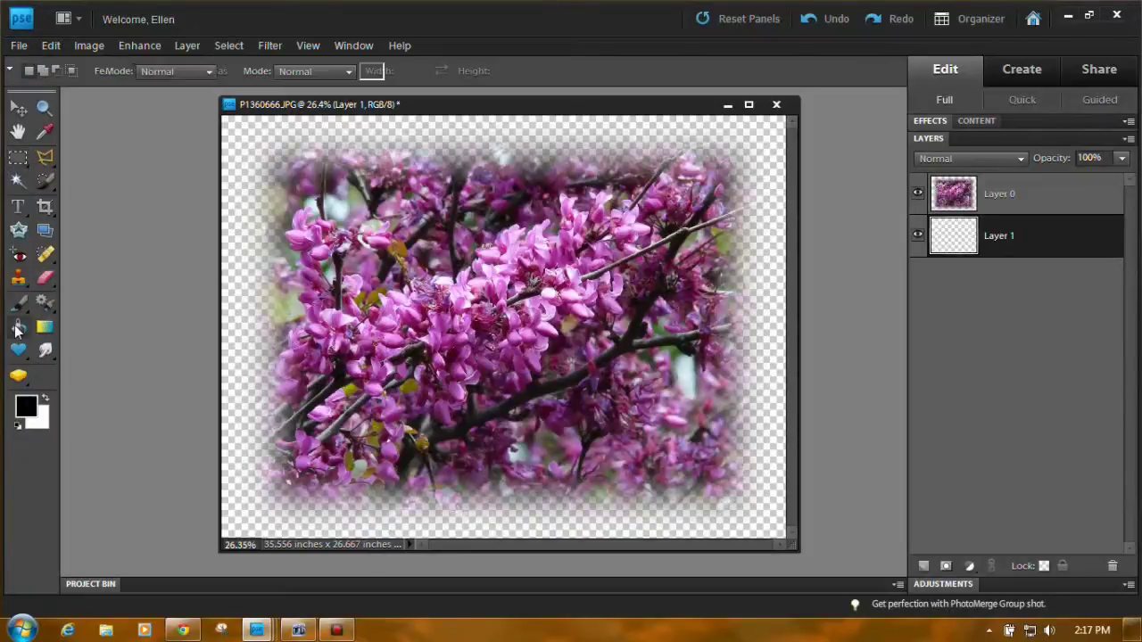
left_click(230, 326)
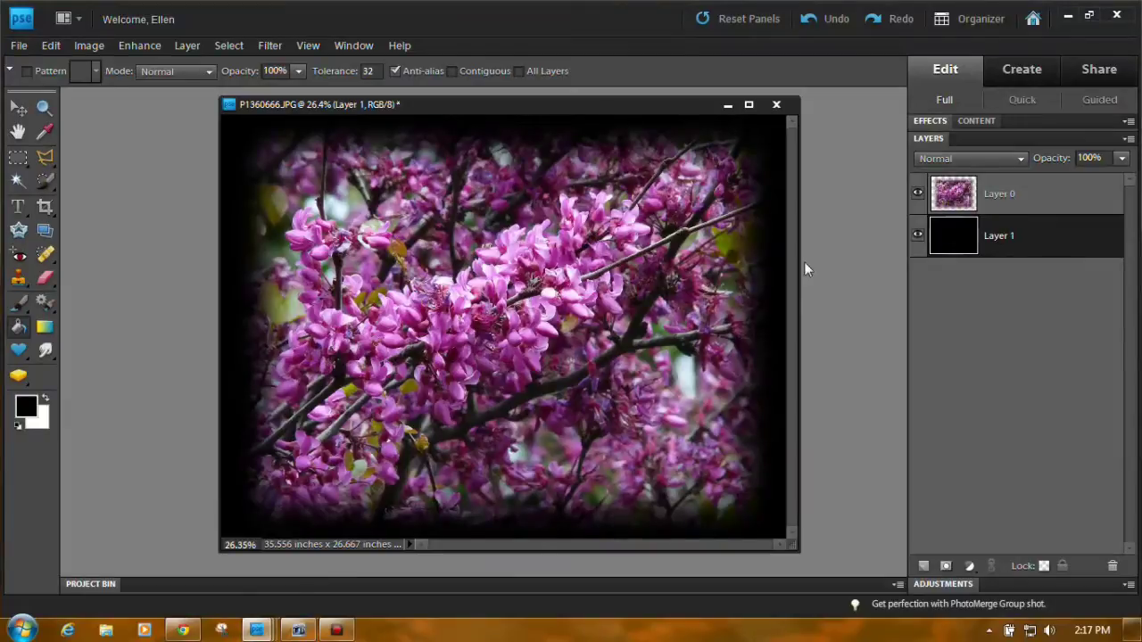
left_click(810, 19)
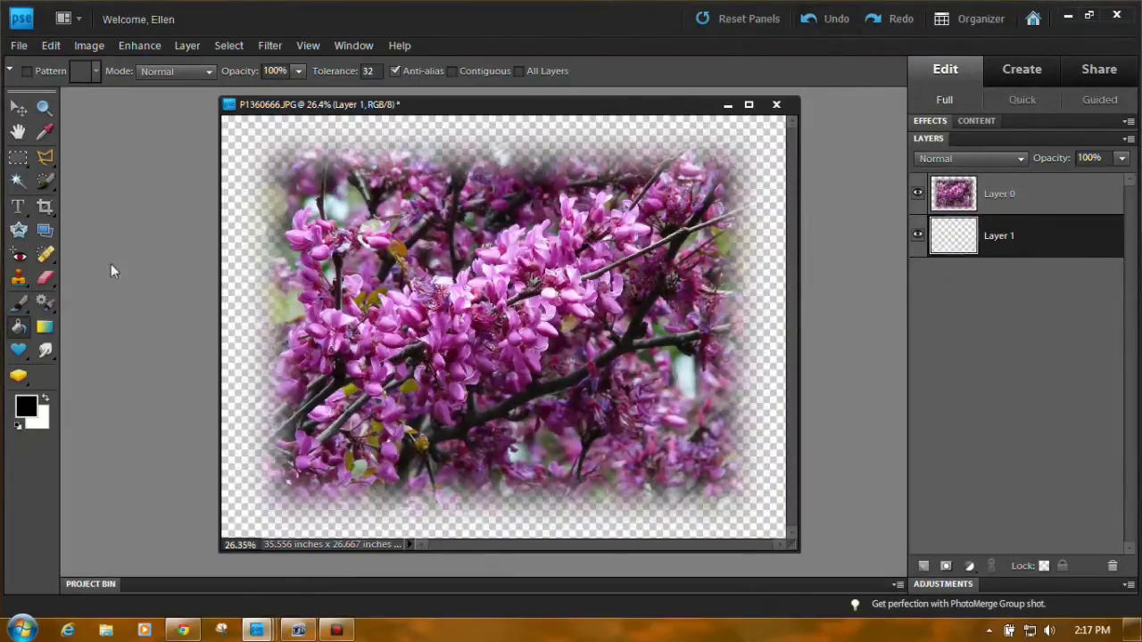
Drag an orange diamond gradient across Layer 1 and lower its opacity to 74%
left_click(44, 326)
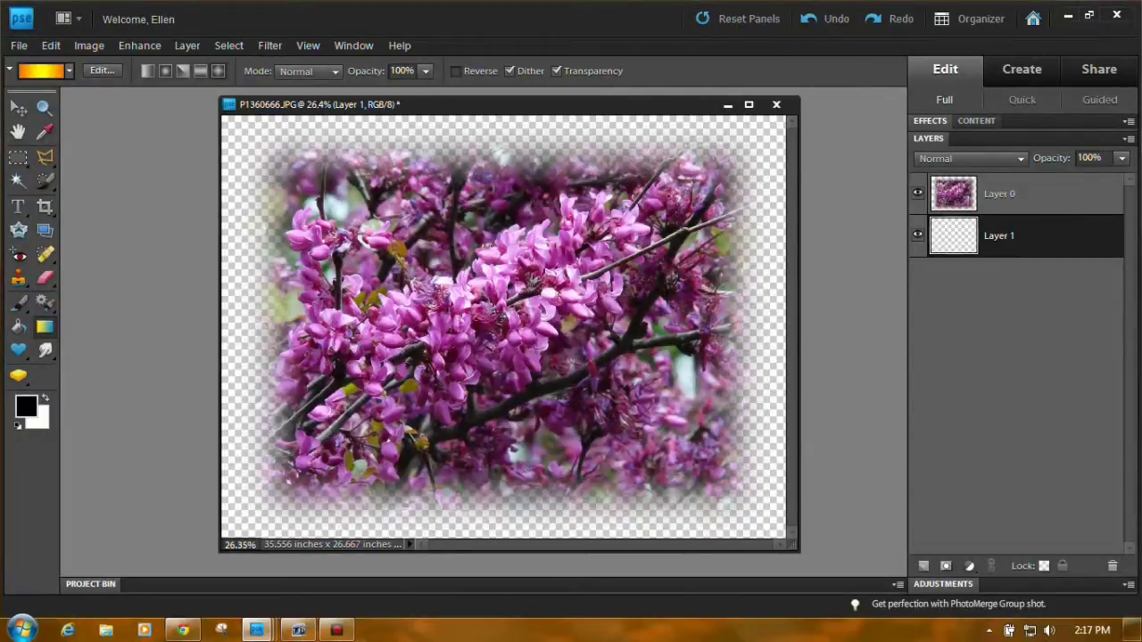
left_click_drag(496, 314, 499, 540)
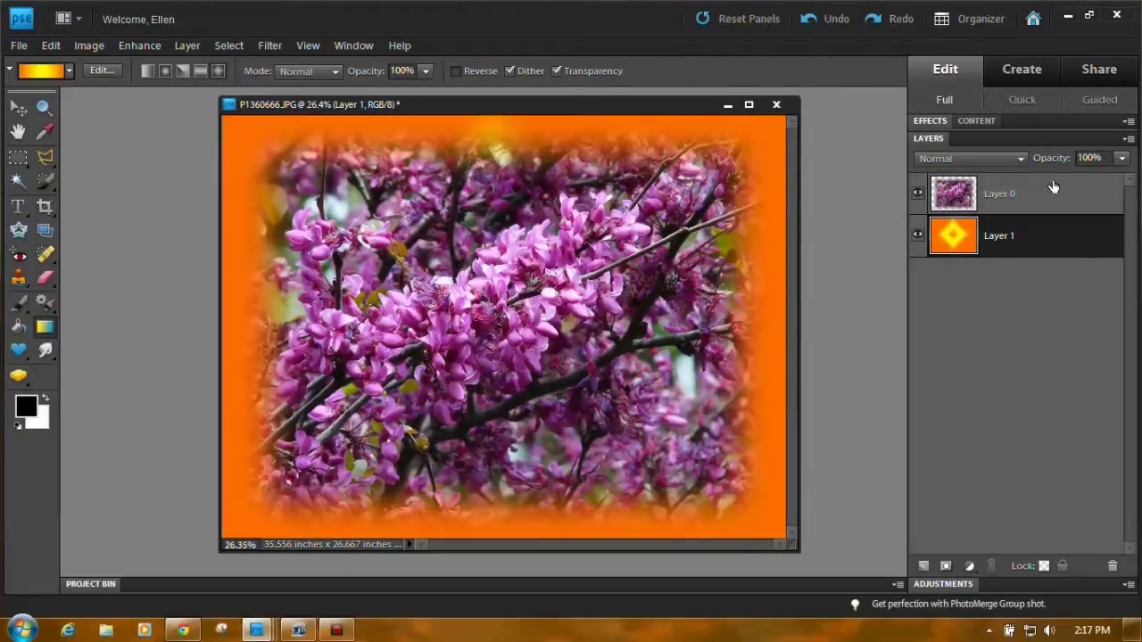
left_click(1122, 158)
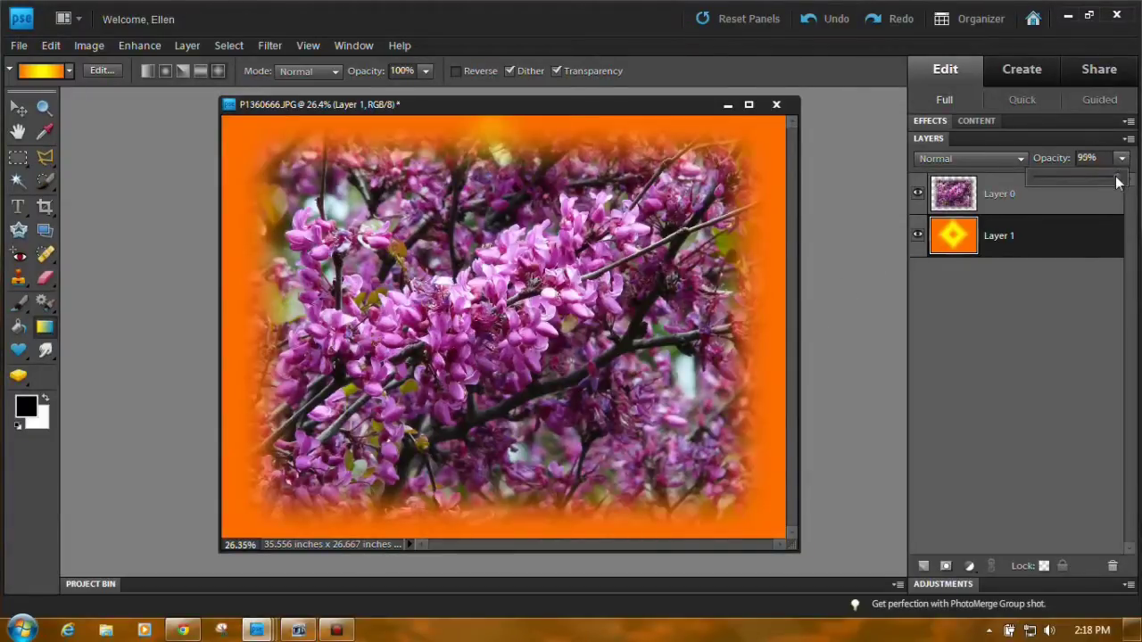
left_click_drag(1096, 176, 1095, 177)
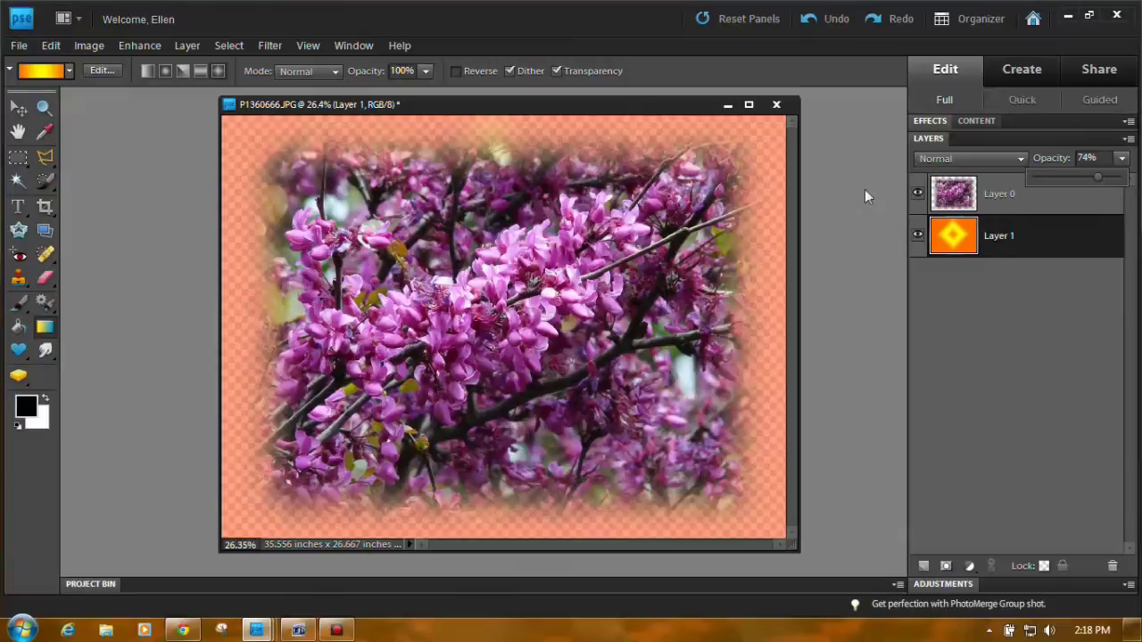
left_click(727, 107)
Minimize the flower photo, open 01_08_52--Duck_web.jpg from the Project Bin, and fit it on screen
left_click(727, 107)
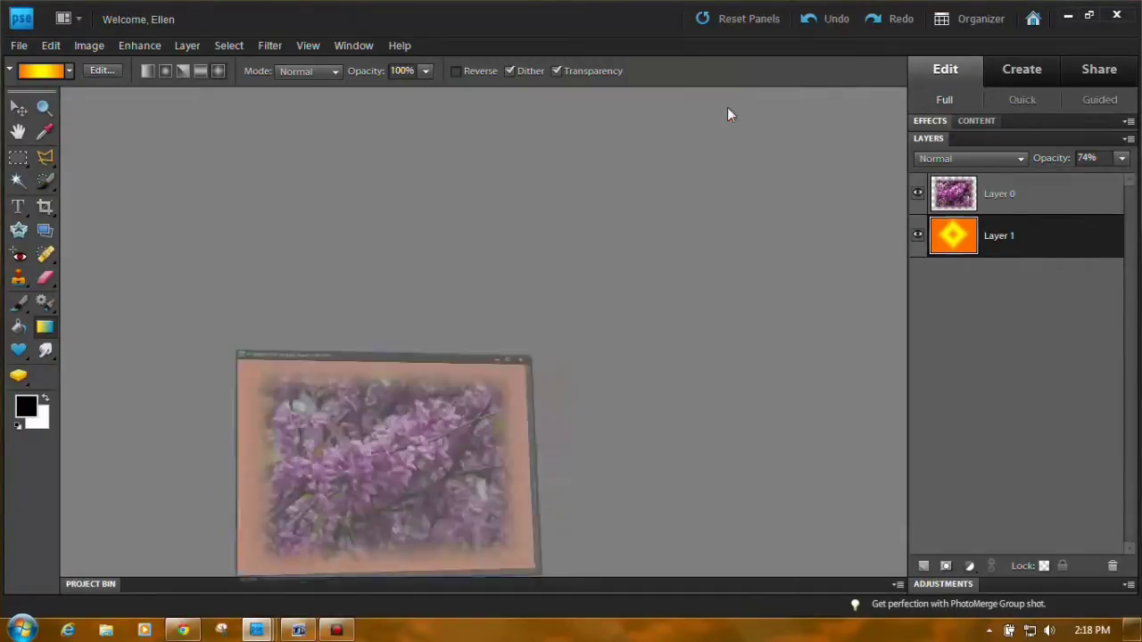
left_click(93, 585)
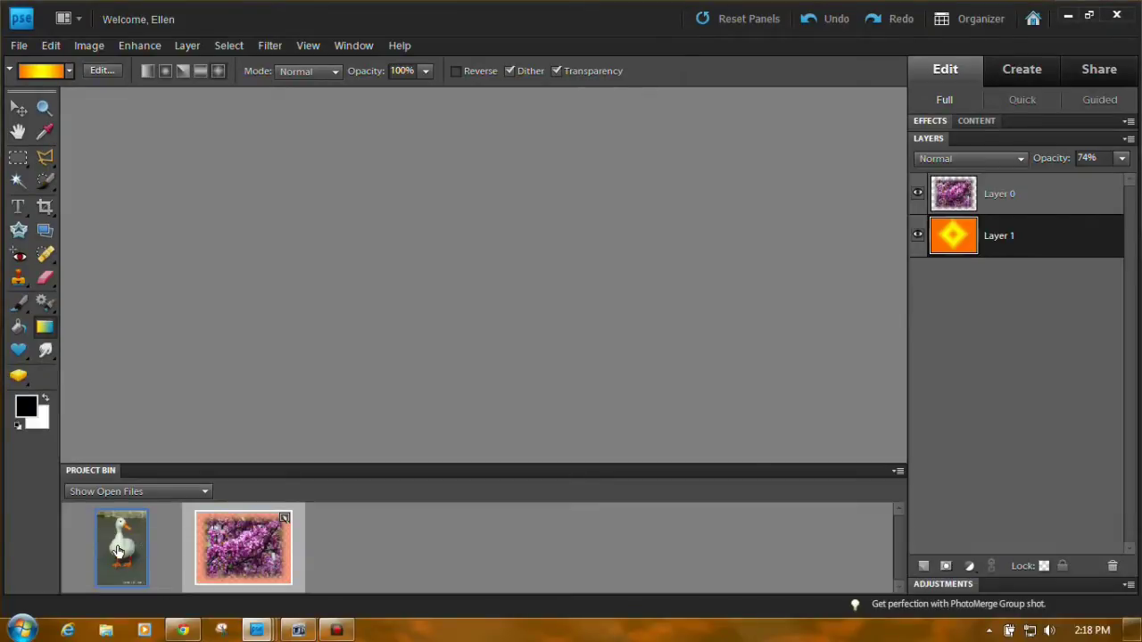
left_click_drag(119, 551, 379, 299)
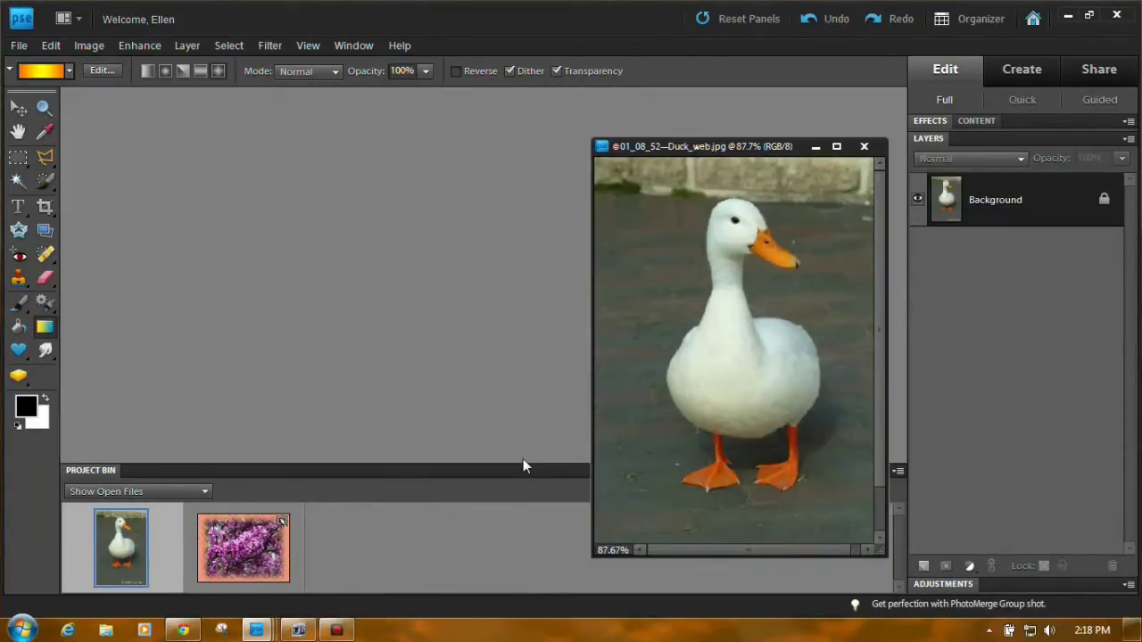
left_click(104, 470)
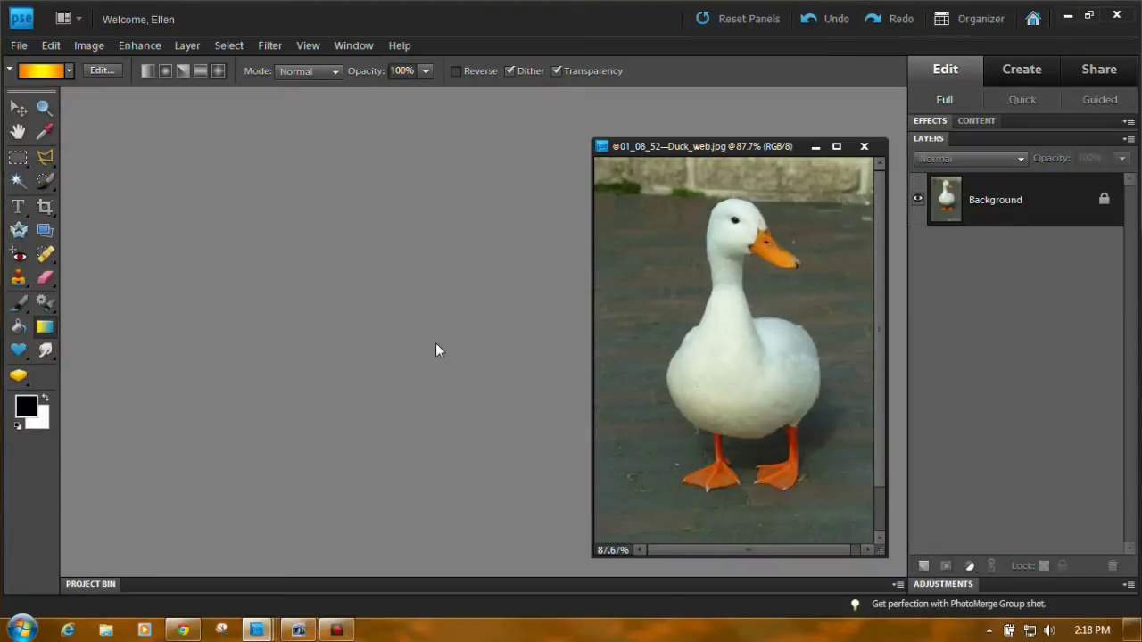
left_click_drag(801, 147, 515, 136)
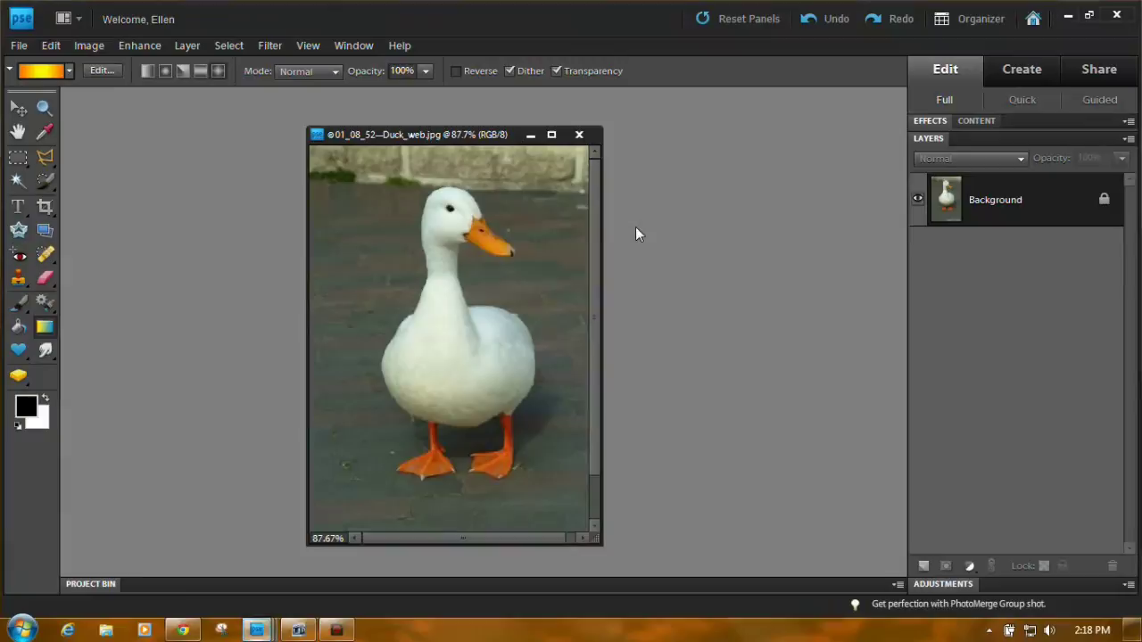
left_click(307, 46)
left_click(328, 120)
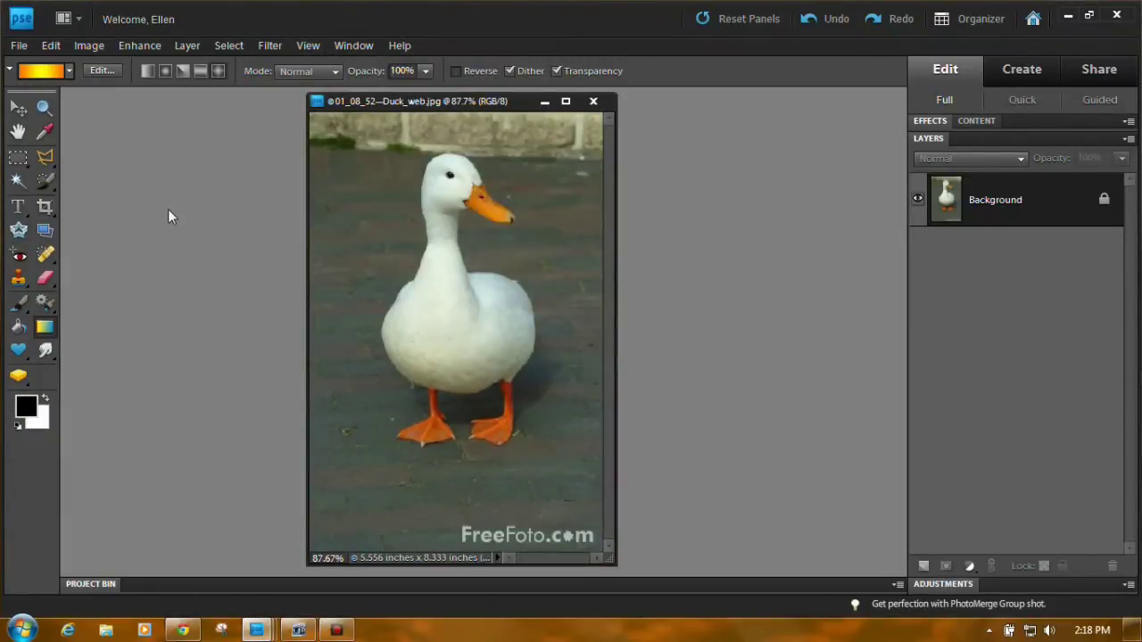
Convert the duck's Background to Layer 0 and draw a 65 px feathered marquee centred on the duck
left_click(18, 159)
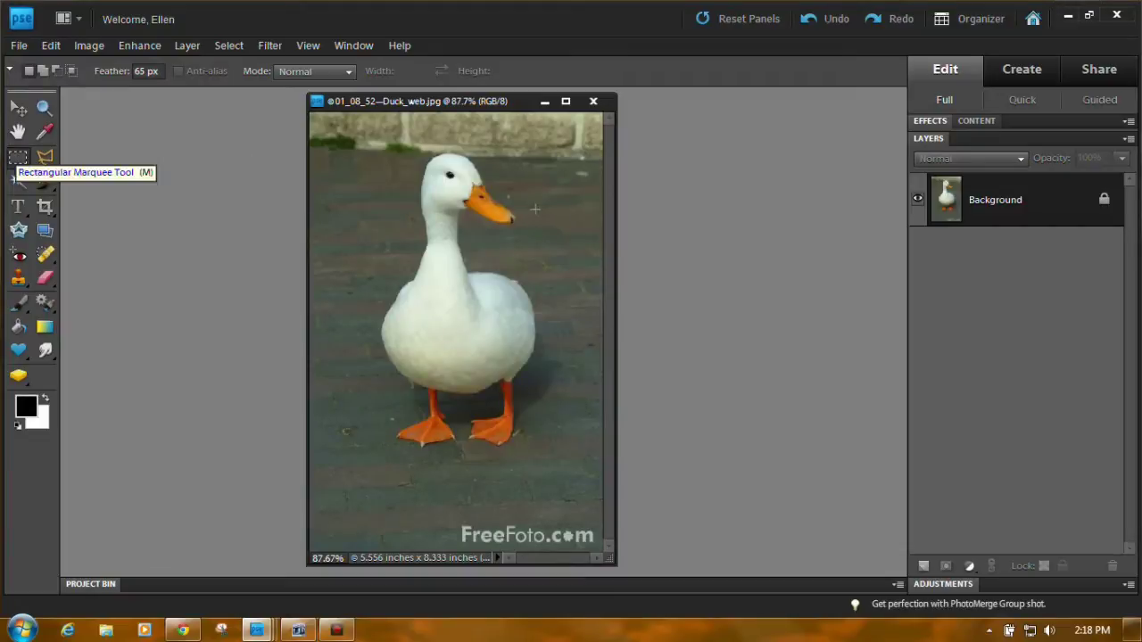
right_click(1026, 200)
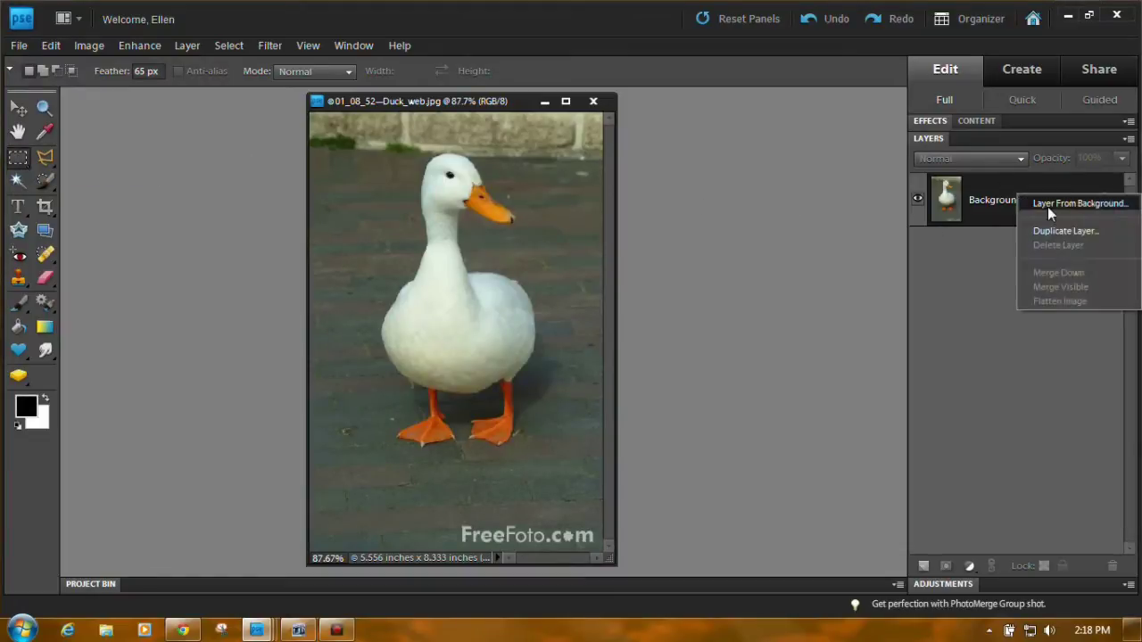
left_click(1045, 204)
left_click(705, 205)
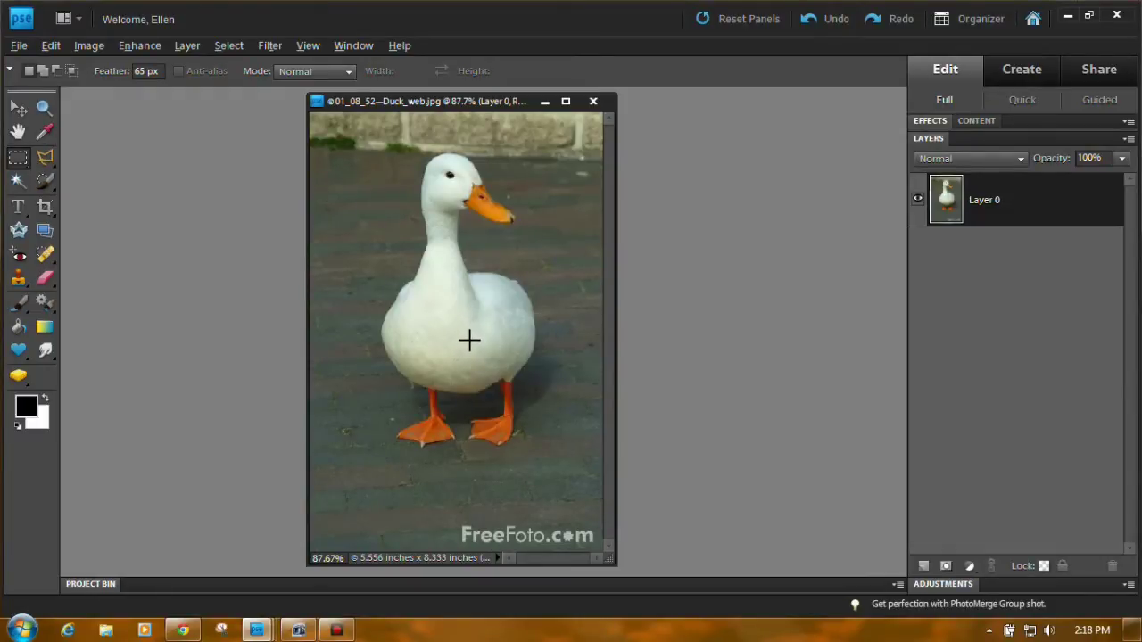
left_click_drag(420, 150, 582, 523)
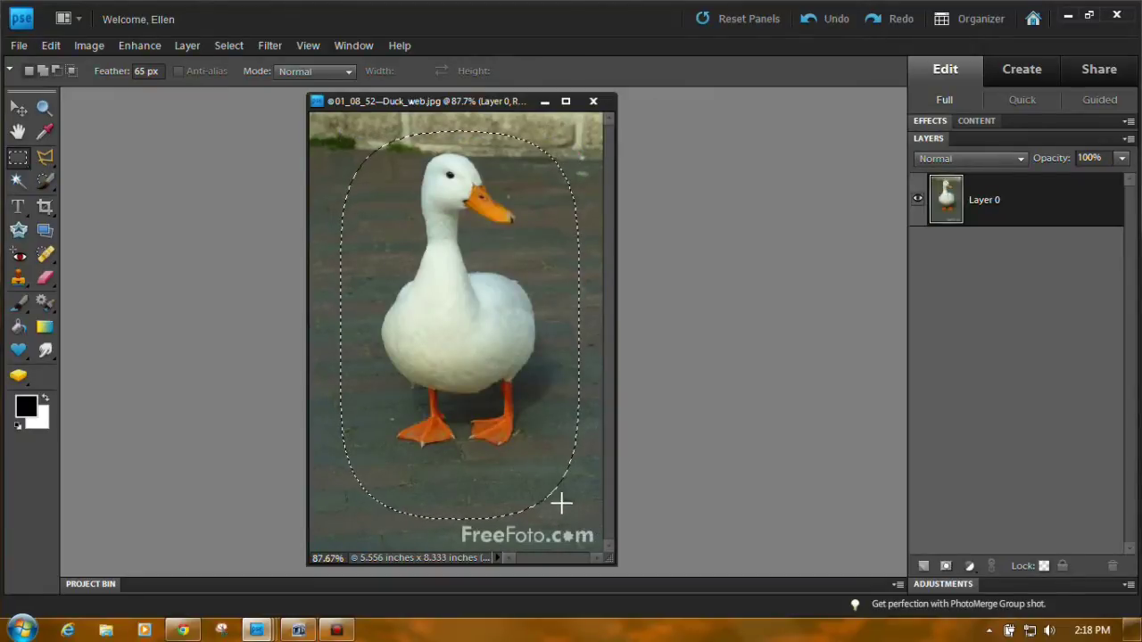
left_click_drag(557, 491, 548, 482)
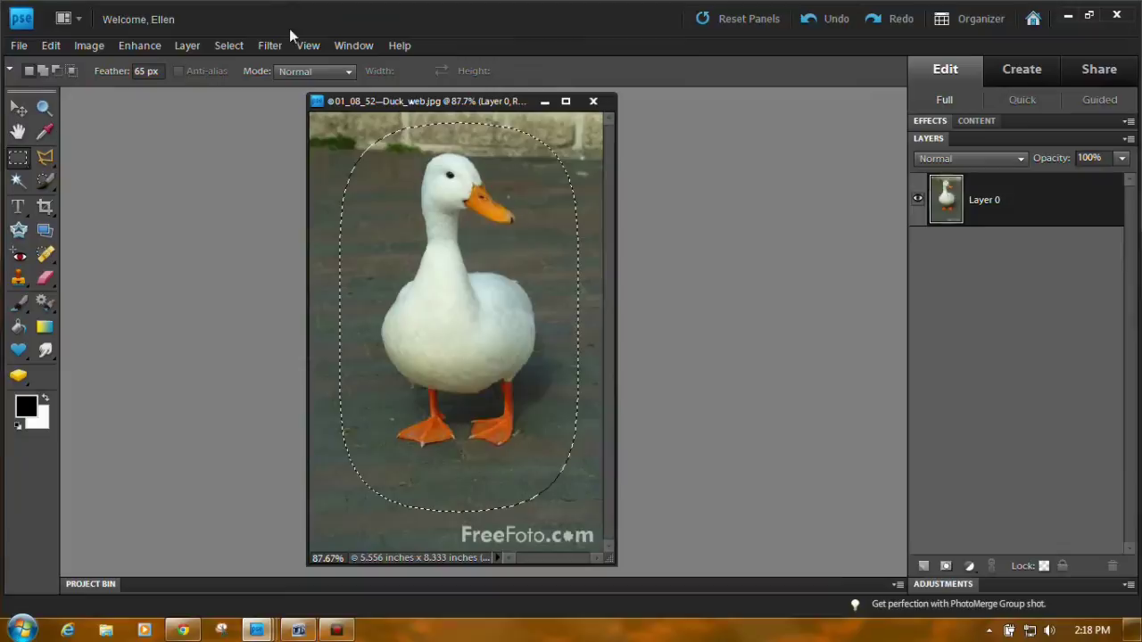
Try deleting the inverted surroundings of the duck, then undo the deletion and the selection
left_click(228, 45)
left_click(239, 110)
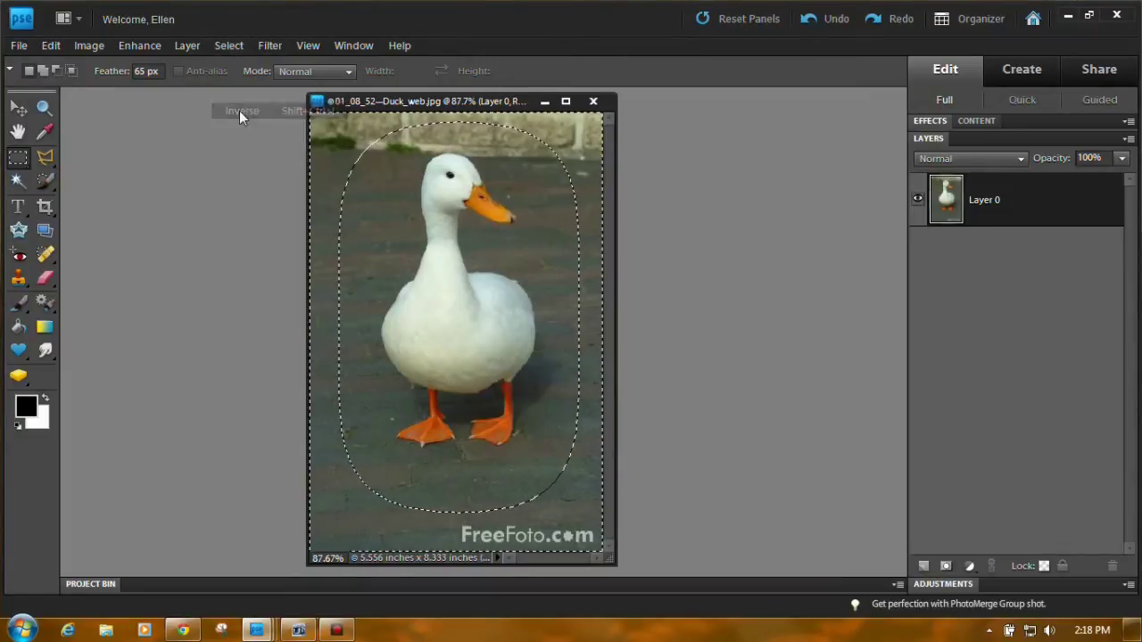
key("Delete")
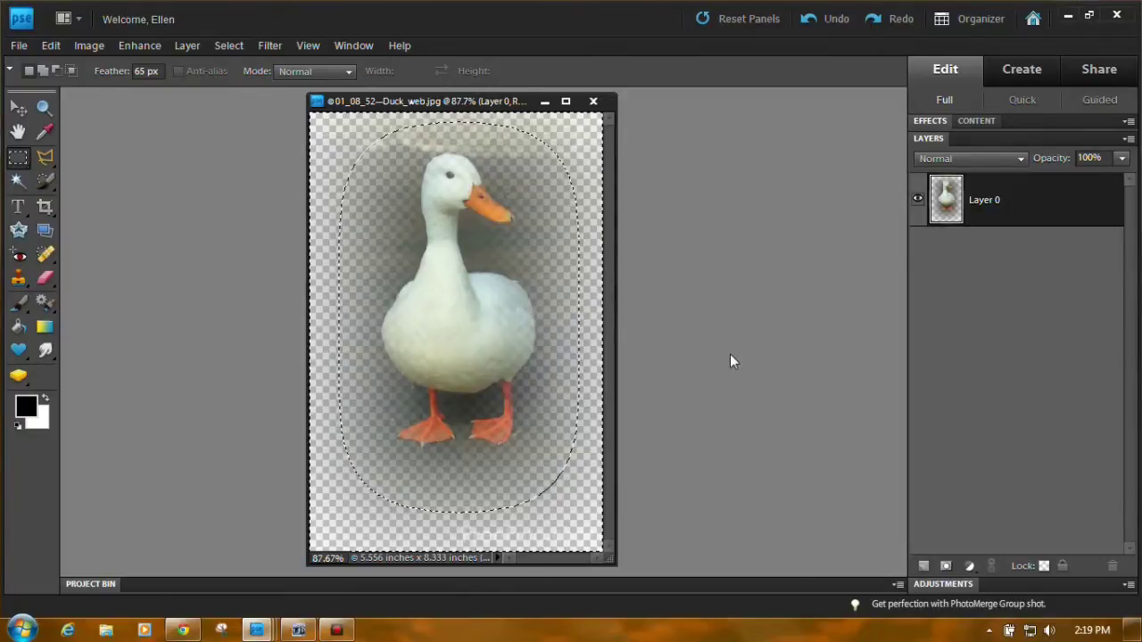
left_click(808, 23)
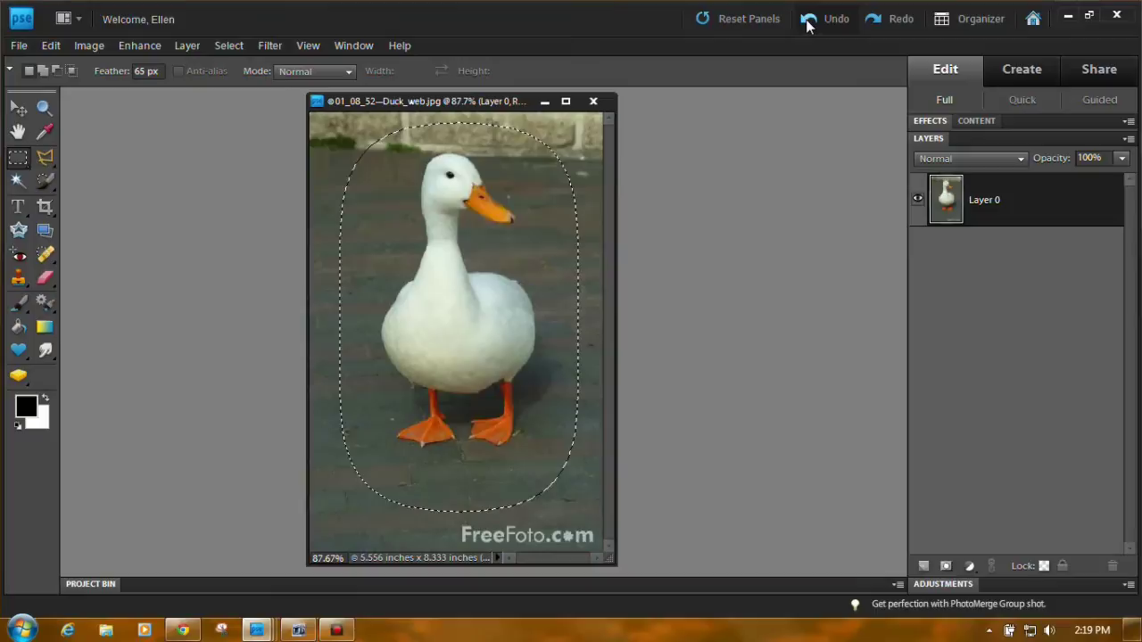
left_click(808, 22)
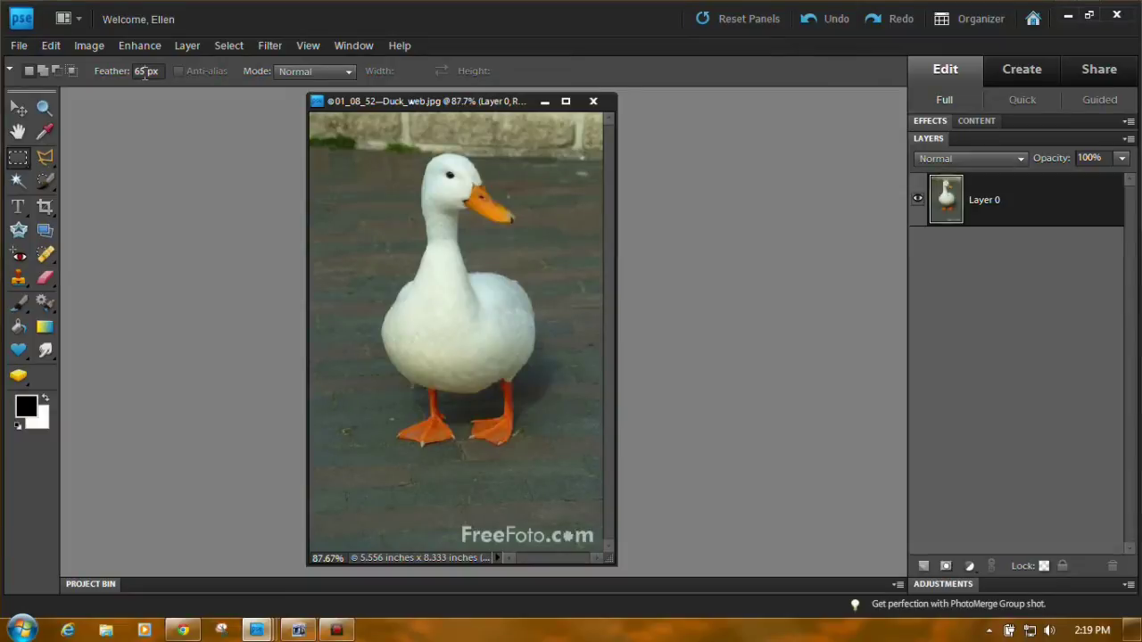
Change Feather to 30 px and draw a new marquee framing most of the duck photo
left_click_drag(146, 73, 132, 73)
type("30")
left_click_drag(475, 358, 515, 440)
left_click_drag(523, 482, 553, 481)
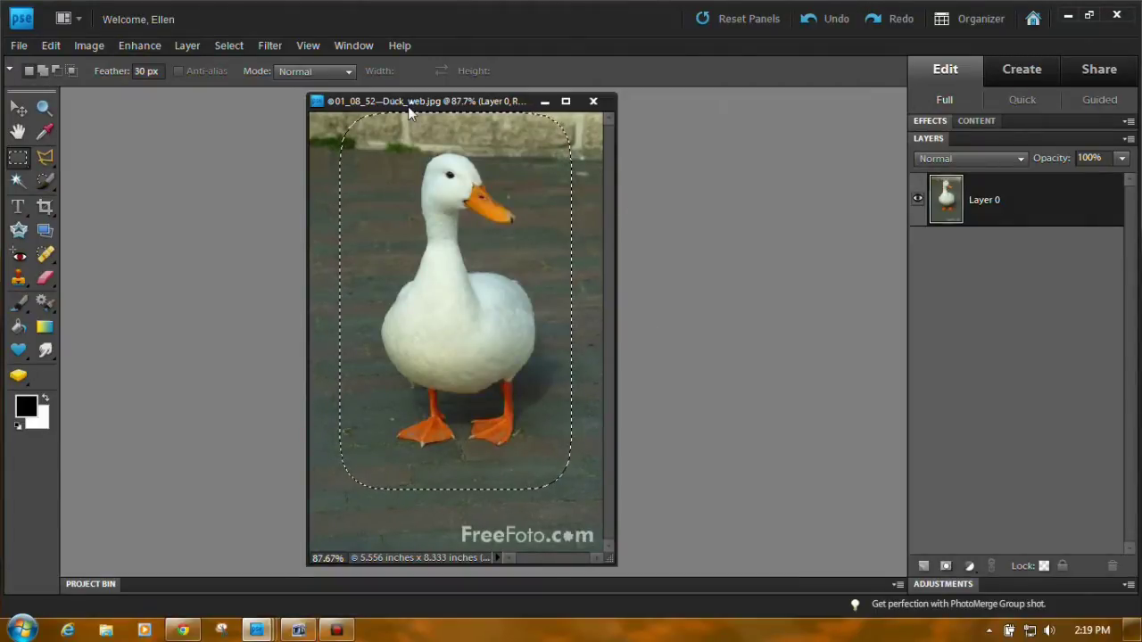
Invert the selection, delete the area outside the duck, and deselect
left_click(236, 46)
left_click(252, 109)
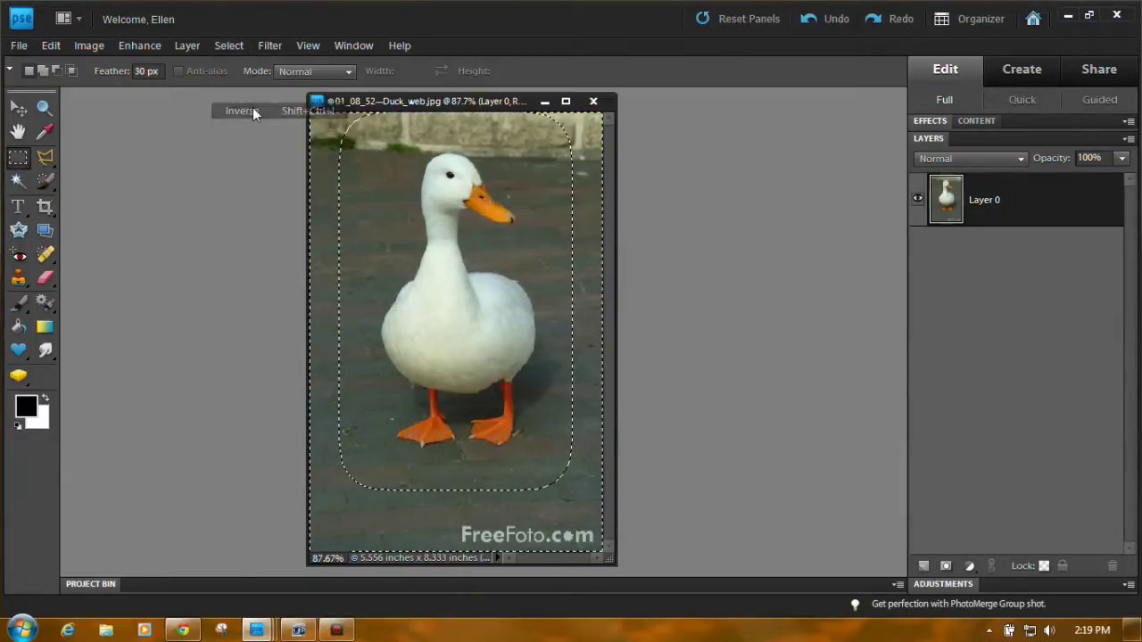
key("Delete")
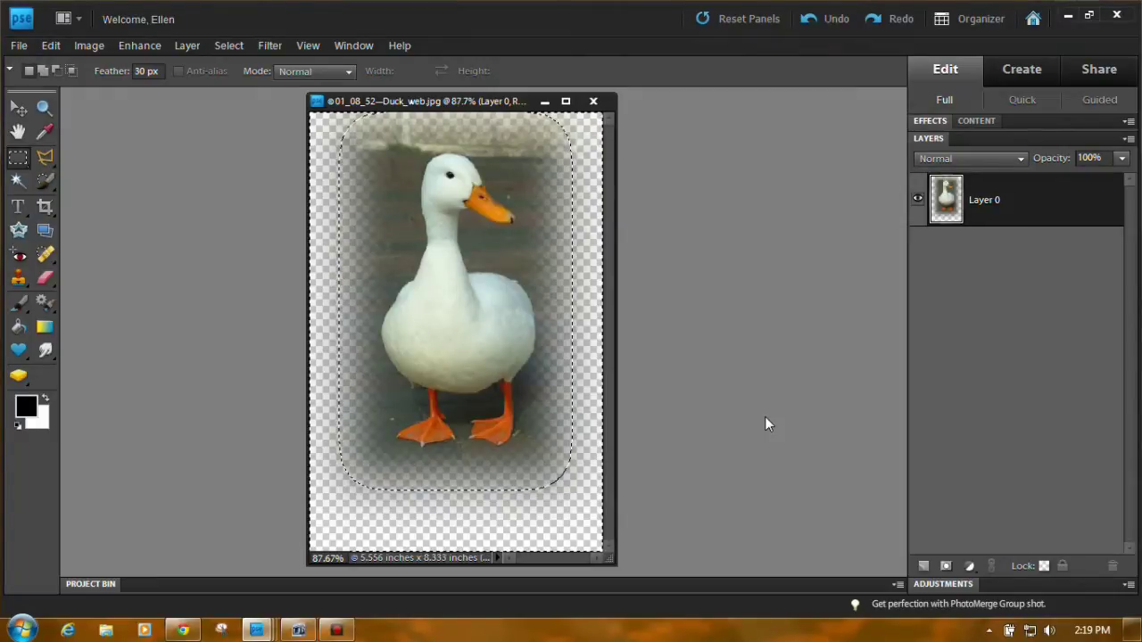
key("ctrl+d")
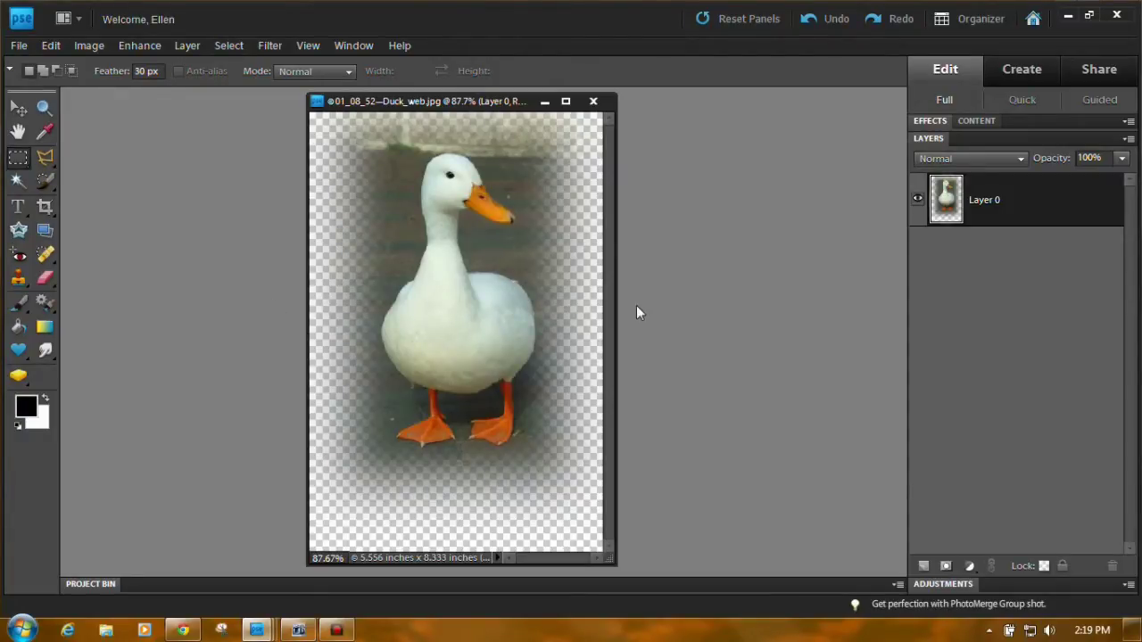
Close the duck photo without saving and bring P1360666.JPG back from the Project Bin
left_click(593, 102)
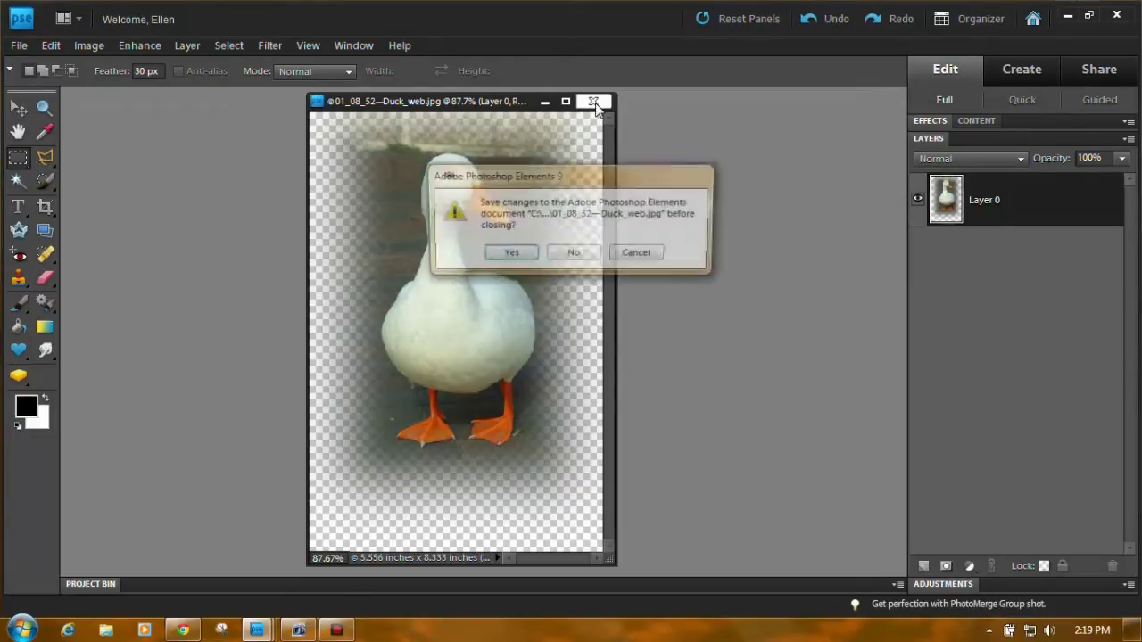
left_click(579, 254)
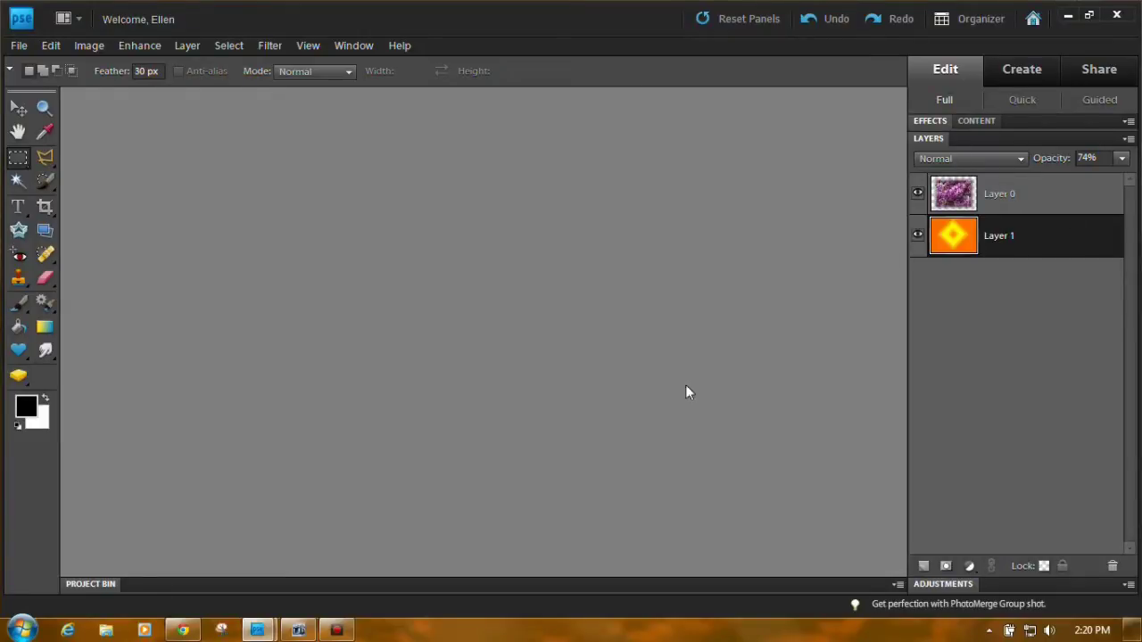
left_click(97, 582)
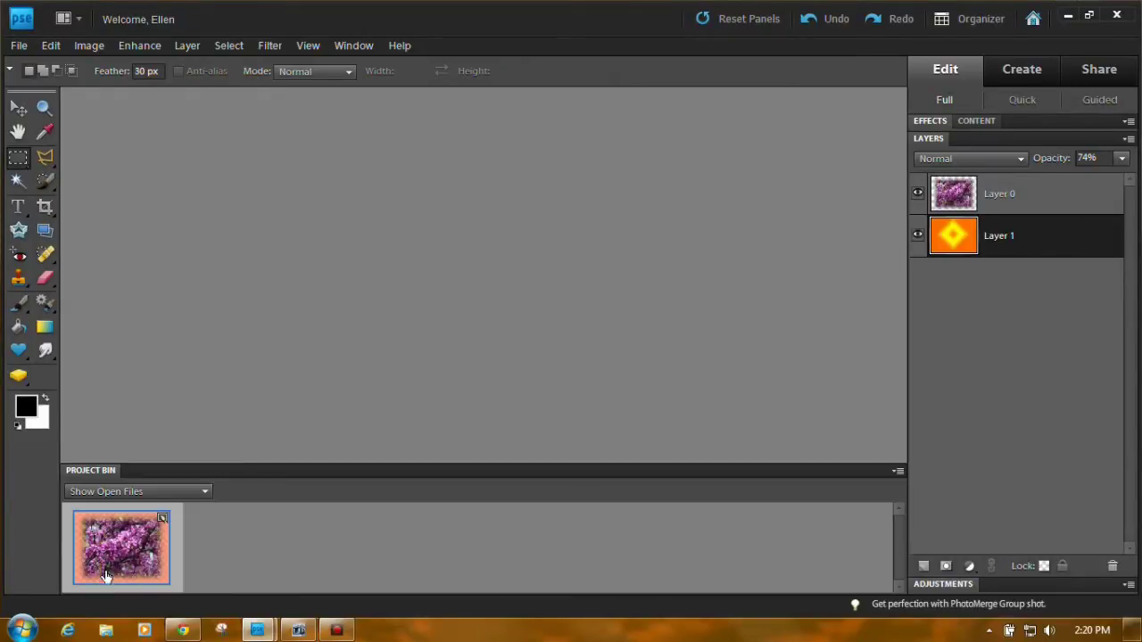
left_click_drag(133, 549, 342, 282)
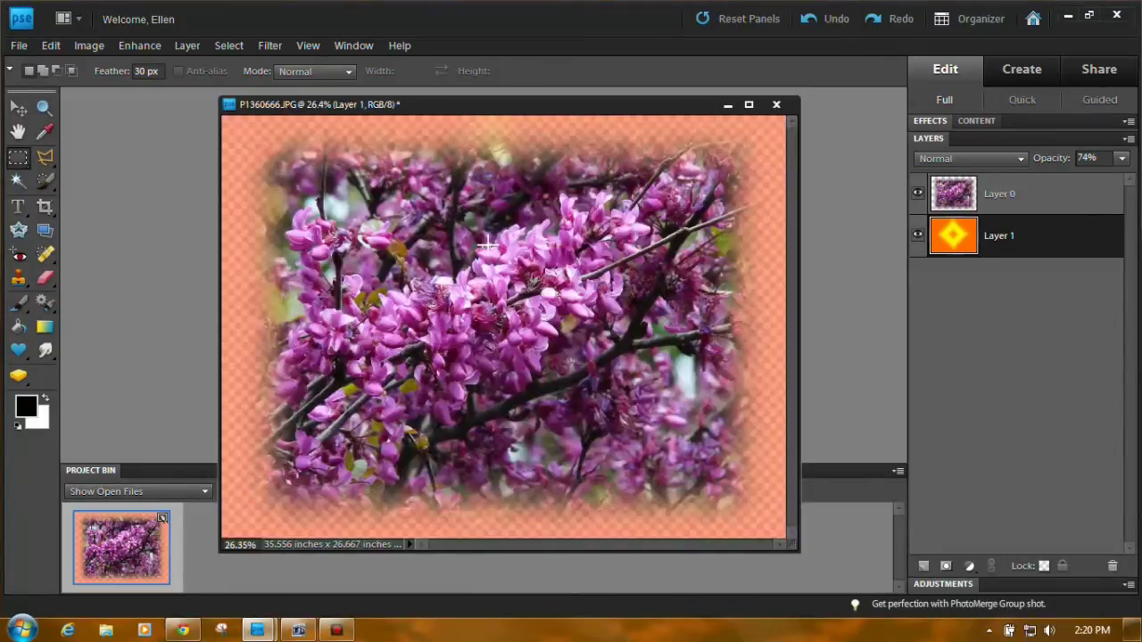
left_click(90, 471)
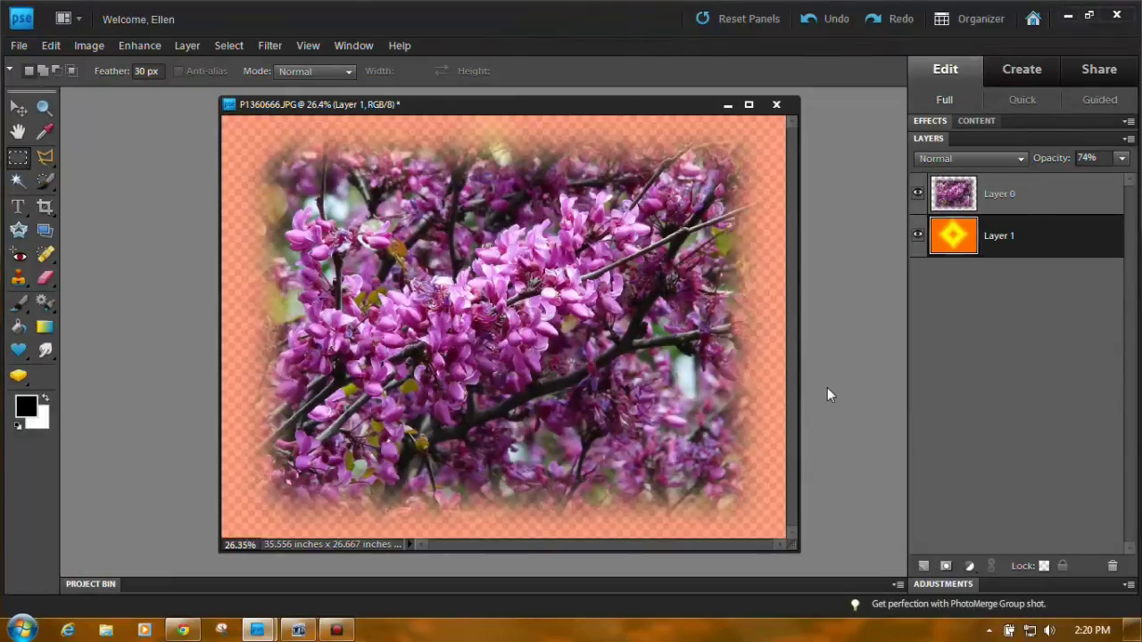
Undo the opacity change, the orange Layer 1, and the feathered vignette on the flower photo
left_click(809, 22)
left_click(809, 22)
left_click(808, 21)
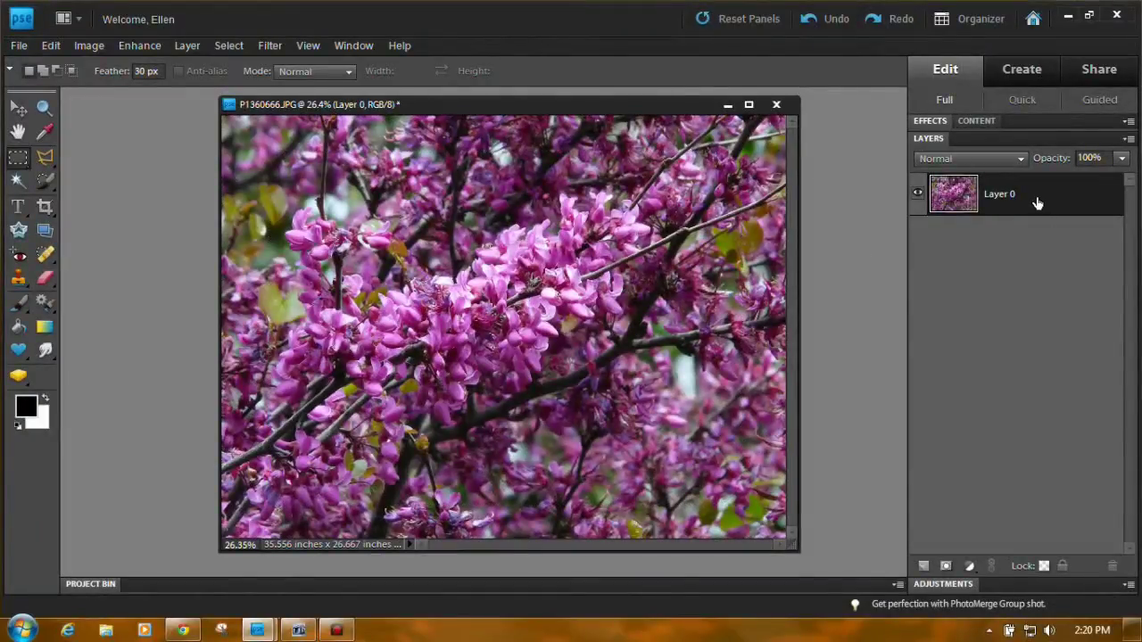
Switch to the Custom Shape tool and open its shape picker
left_click(19, 352)
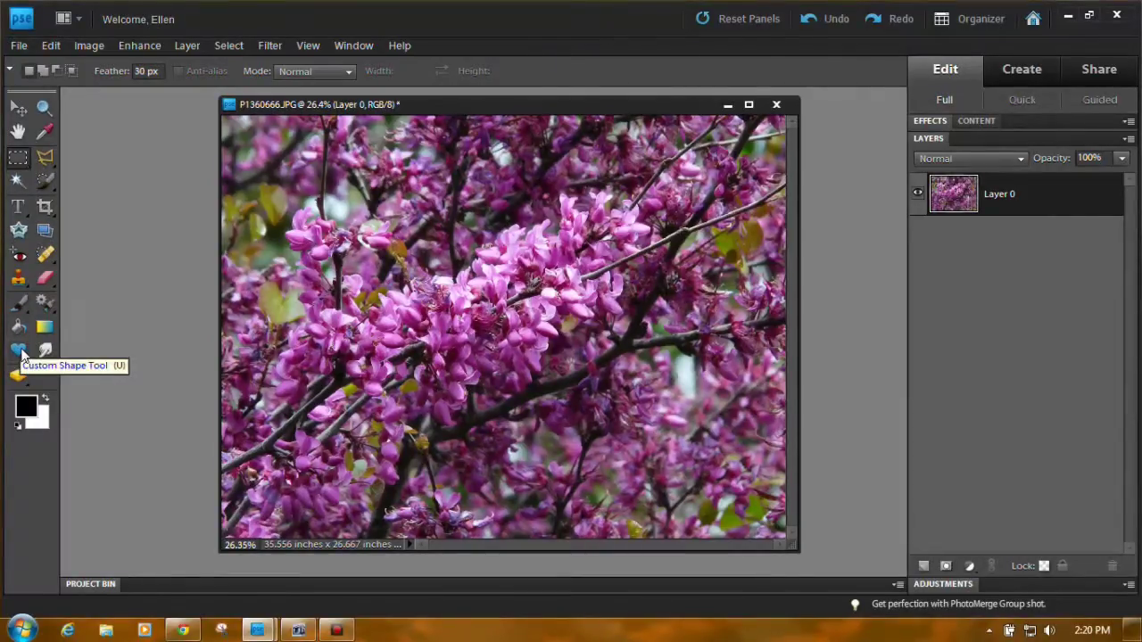
left_click(22, 355)
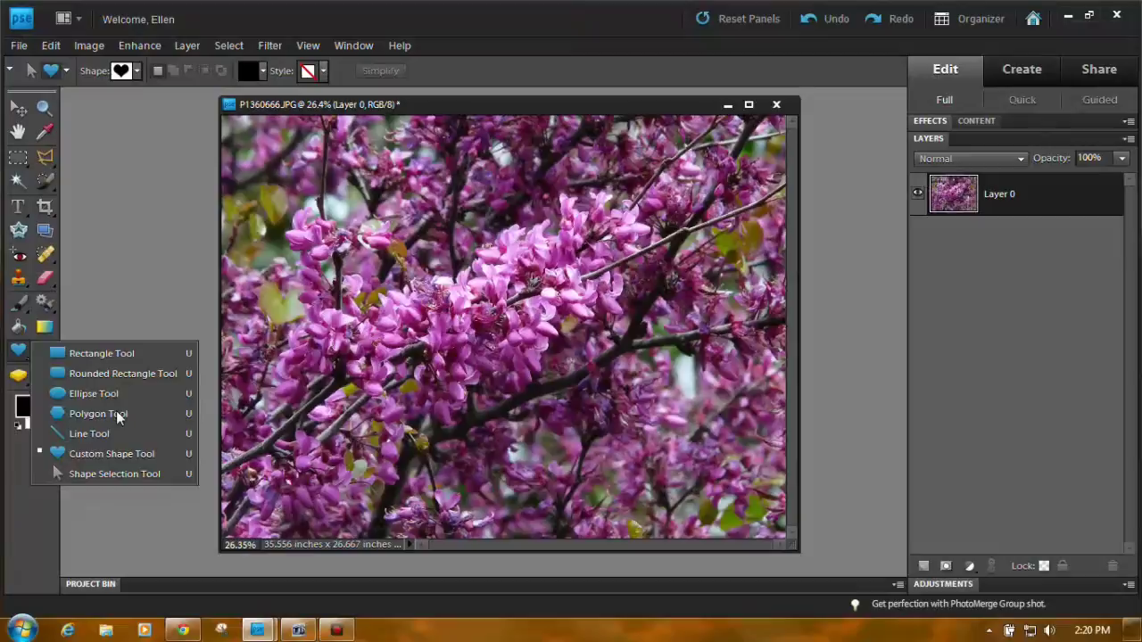
left_click(103, 454)
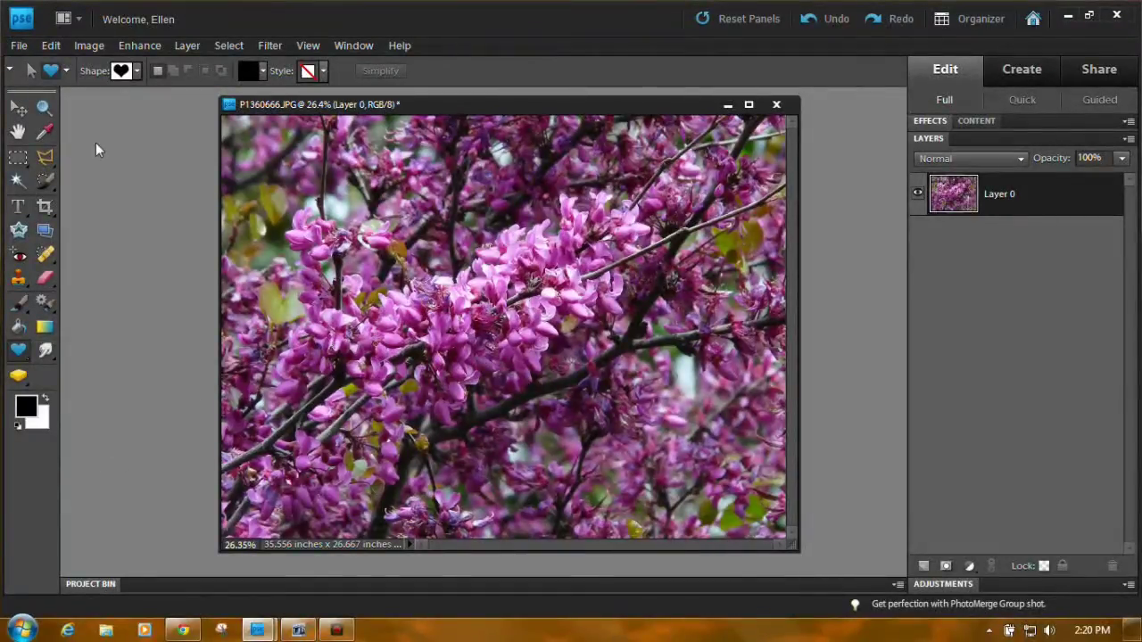
left_click(137, 71)
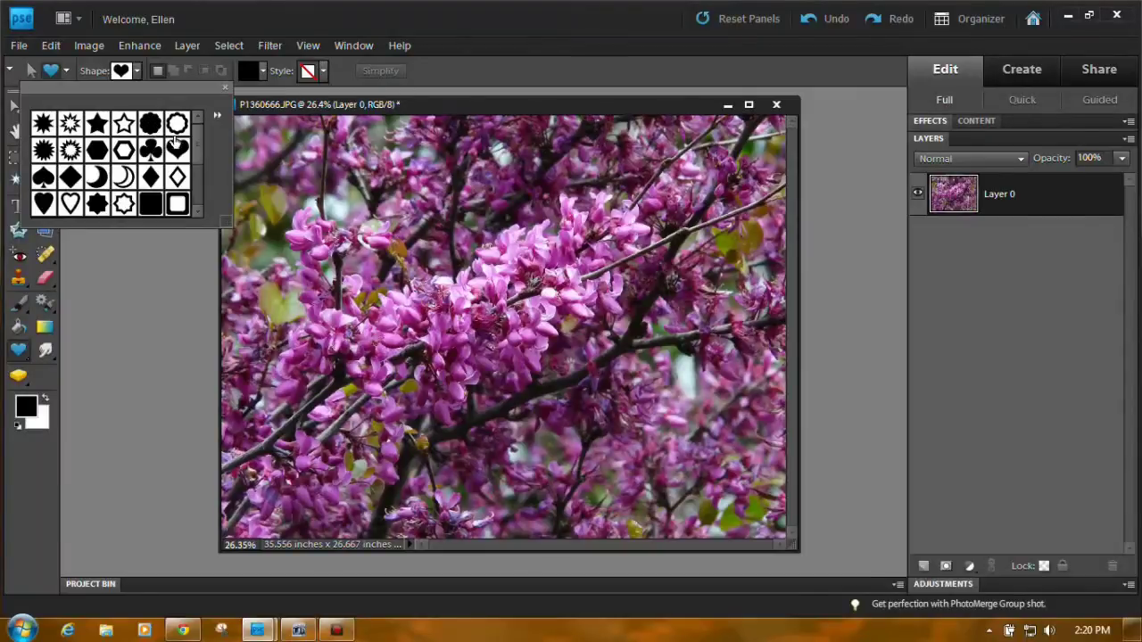
left_click_drag(197, 128, 227, 121)
Browse the Fruit and Symbols libraries, then load the basic Shapes library
left_click(217, 114)
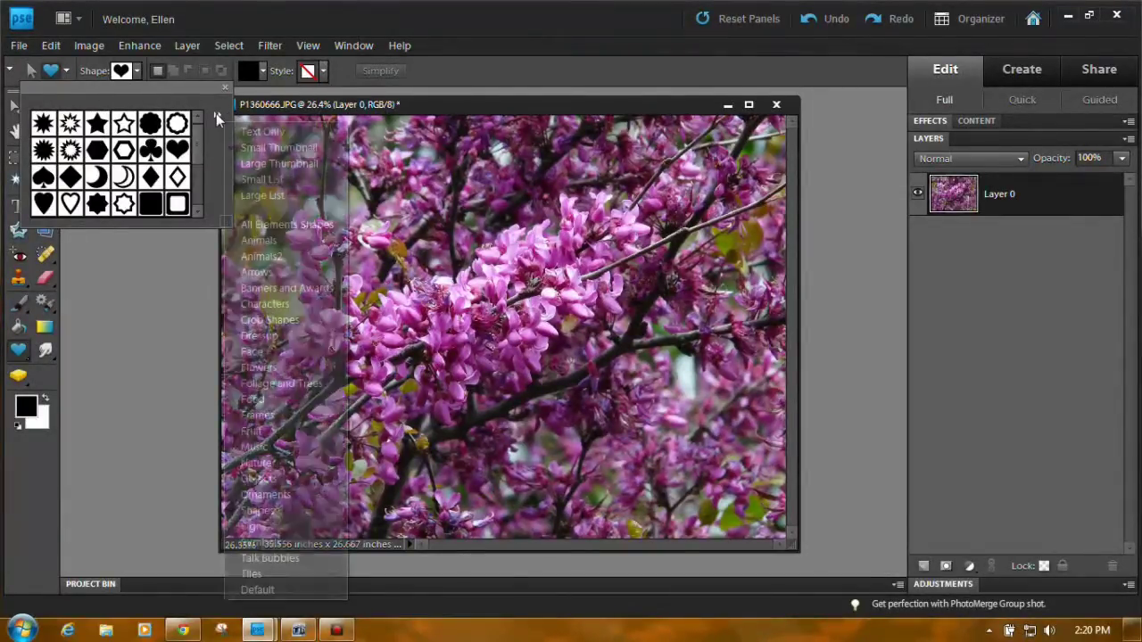
left_click(253, 431)
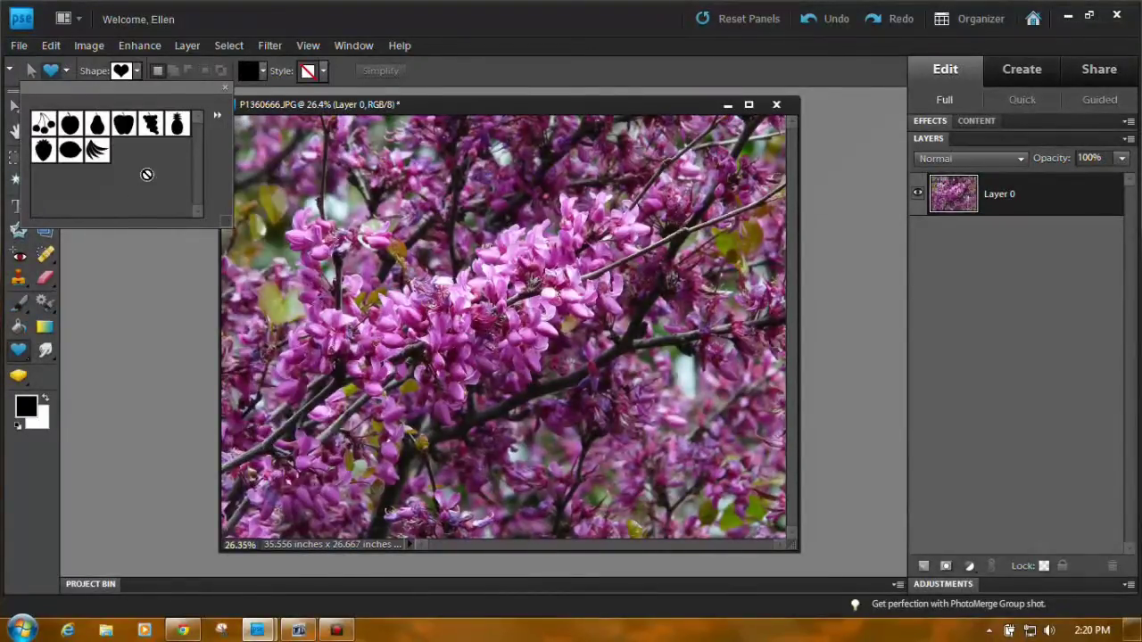
left_click(217, 114)
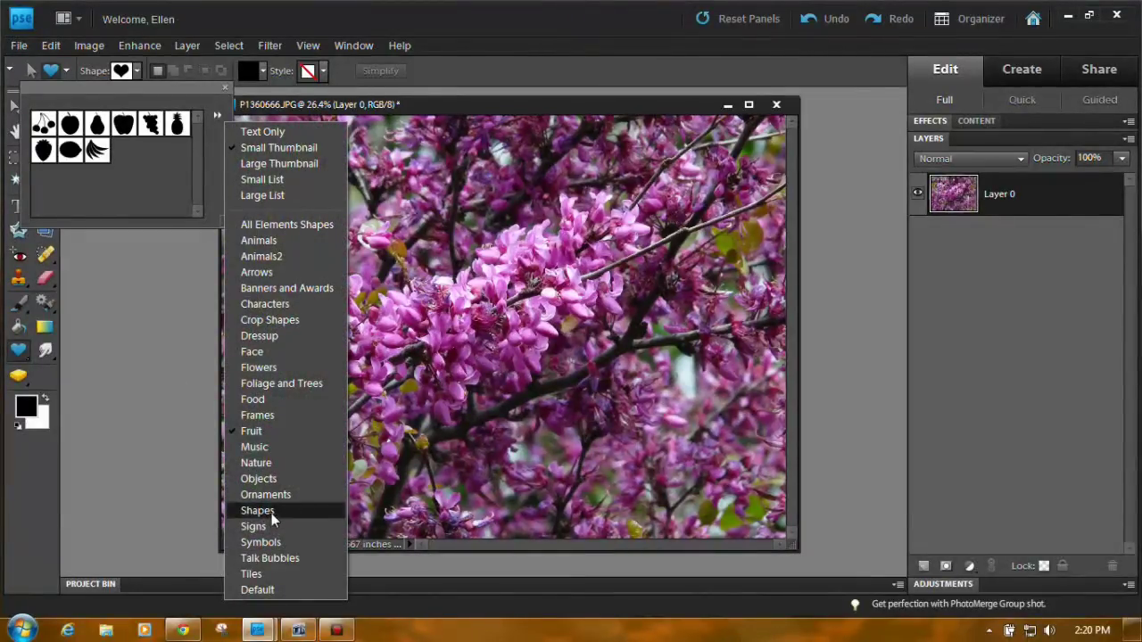
left_click(279, 544)
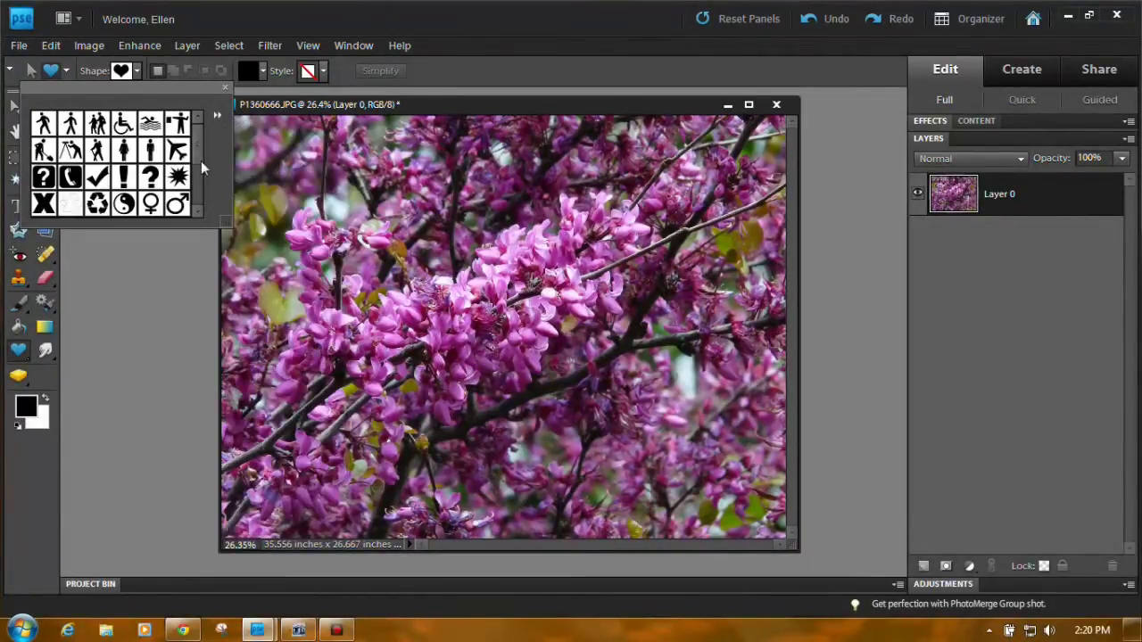
left_click(216, 114)
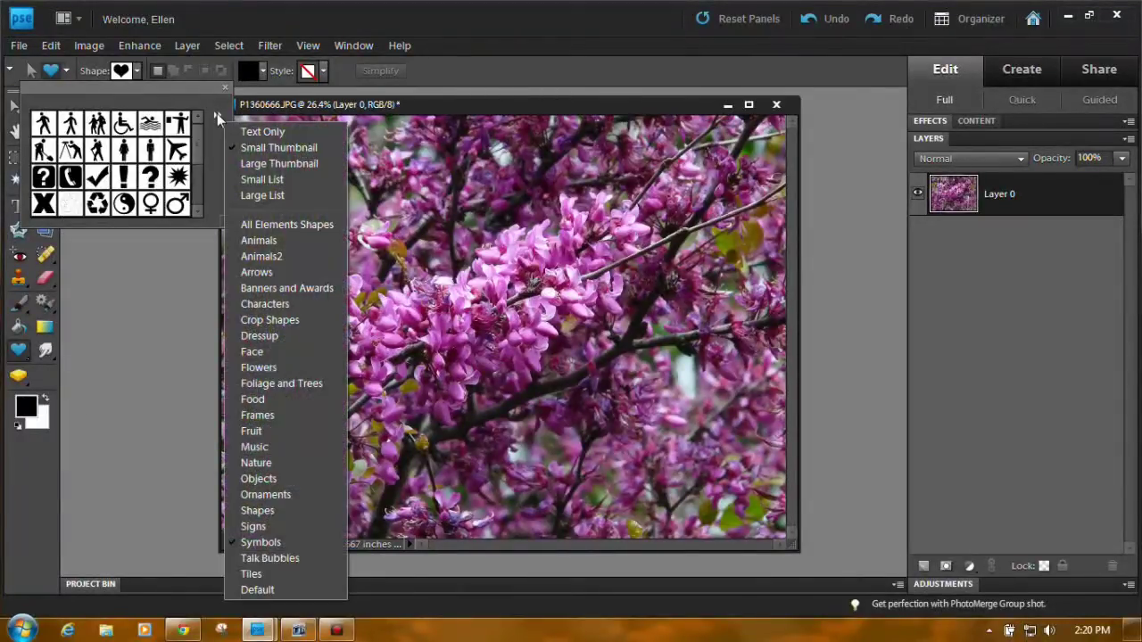
left_click(259, 510)
Choose the heart shape and enable From Center in Custom Shape Options
left_click(176, 152)
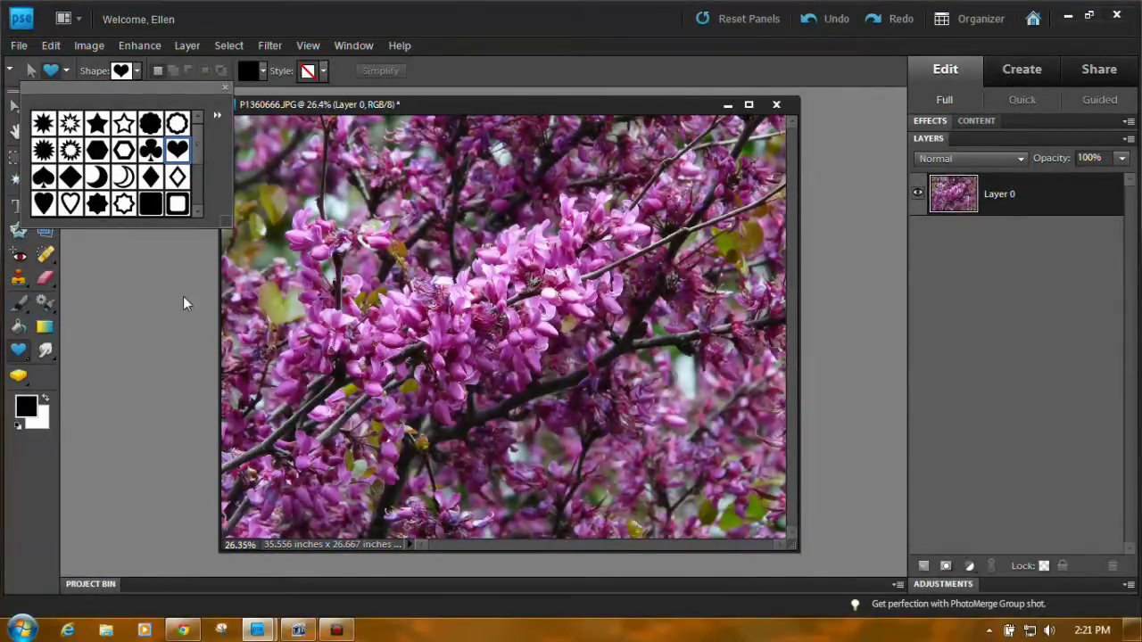
left_click(225, 87)
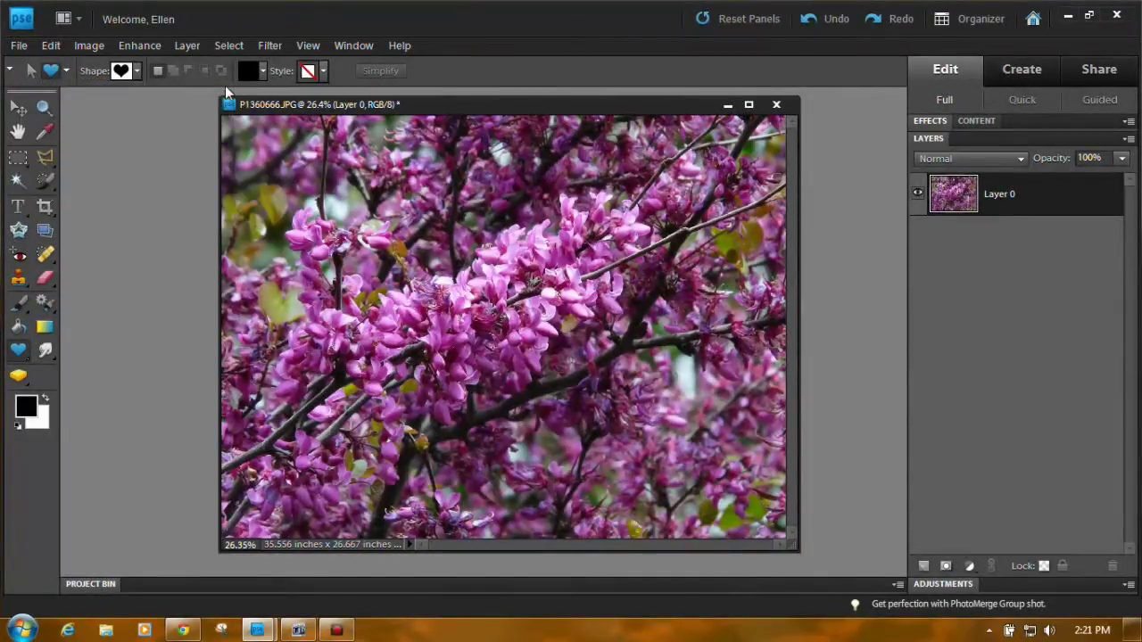
left_click(66, 71)
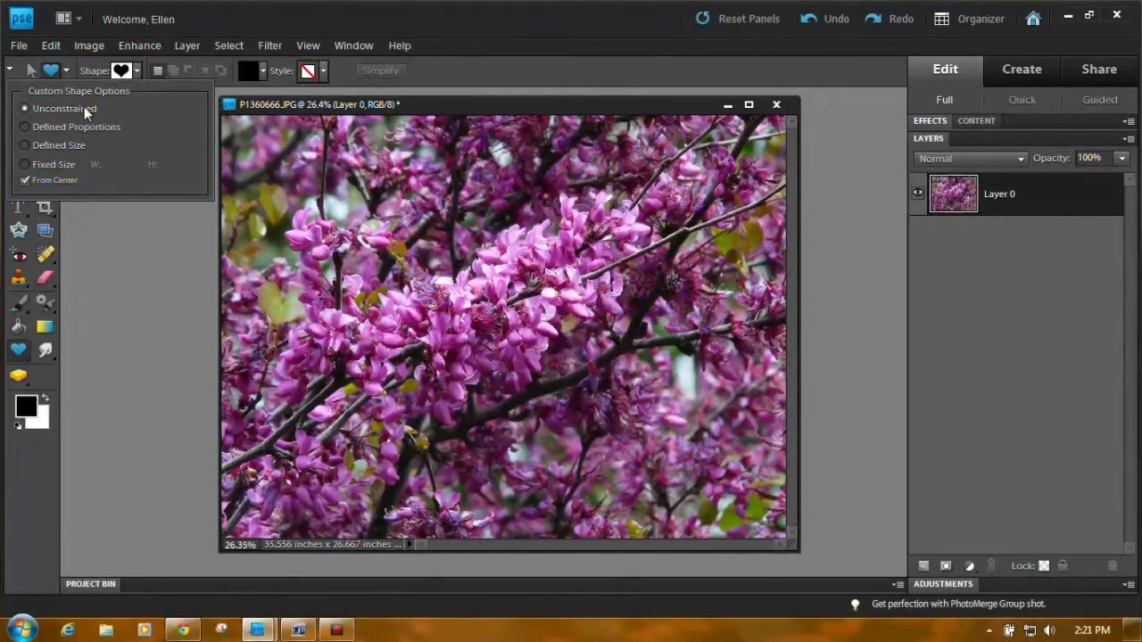
left_click(25, 181)
Draw a large black heart from the photo's centre, move Shape 1 below Layer 0, and hide Layer 0
left_click(504, 339)
left_click_drag(504, 339, 669, 500)
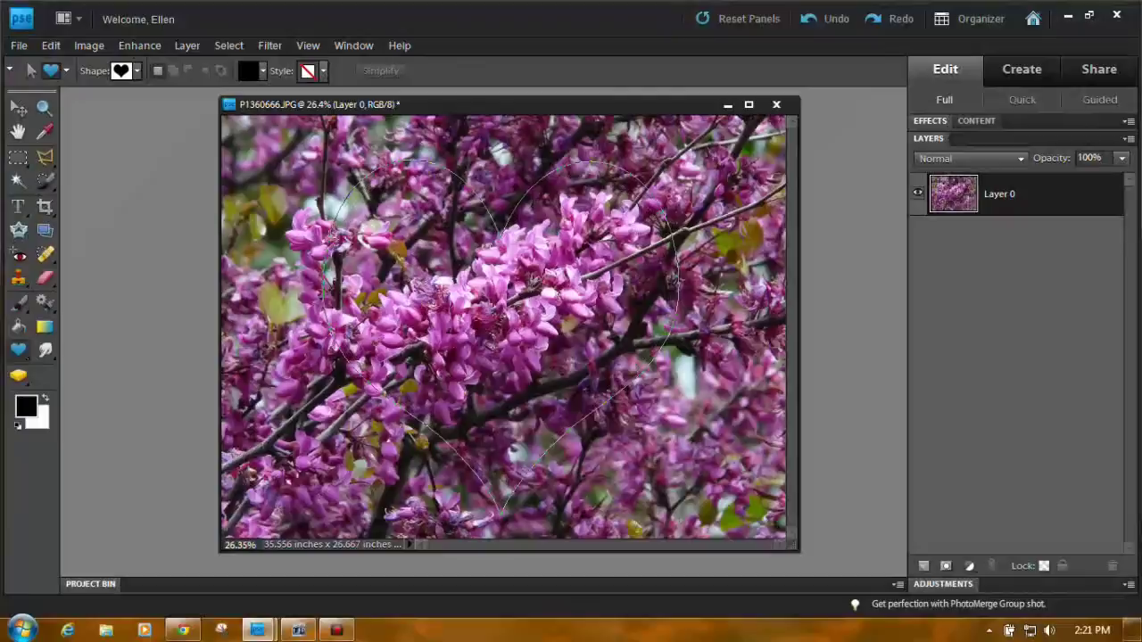
mouse_move(678, 517)
left_mouse_down()
mouse_move(714, 526)
mouse_move(697, 528)
left_mouse_up()
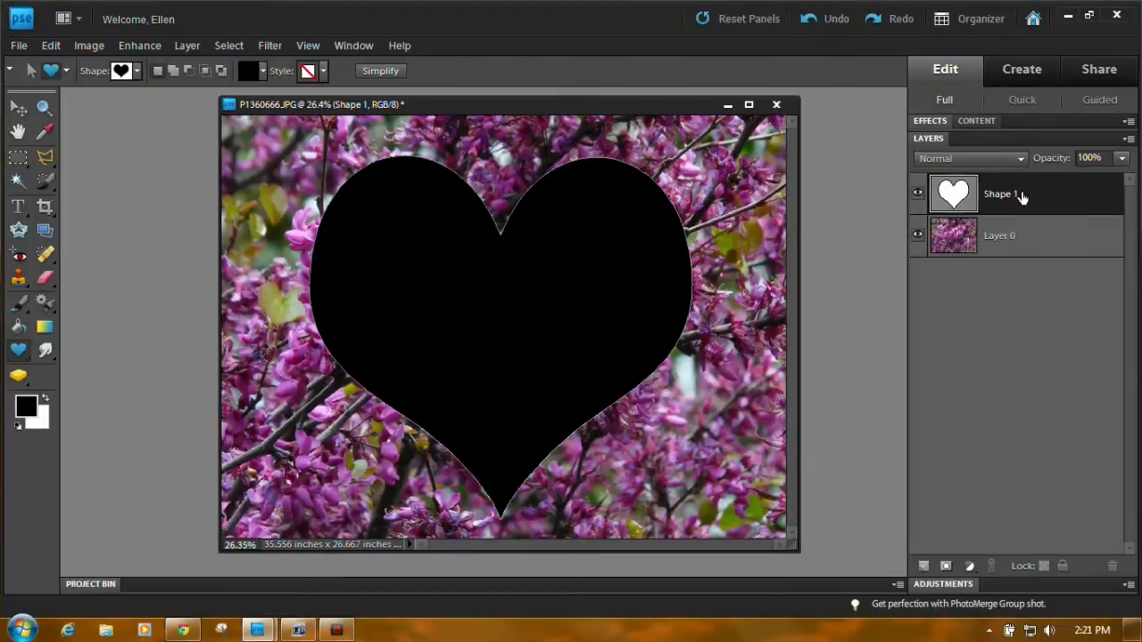
left_click_drag(1023, 197, 1013, 280)
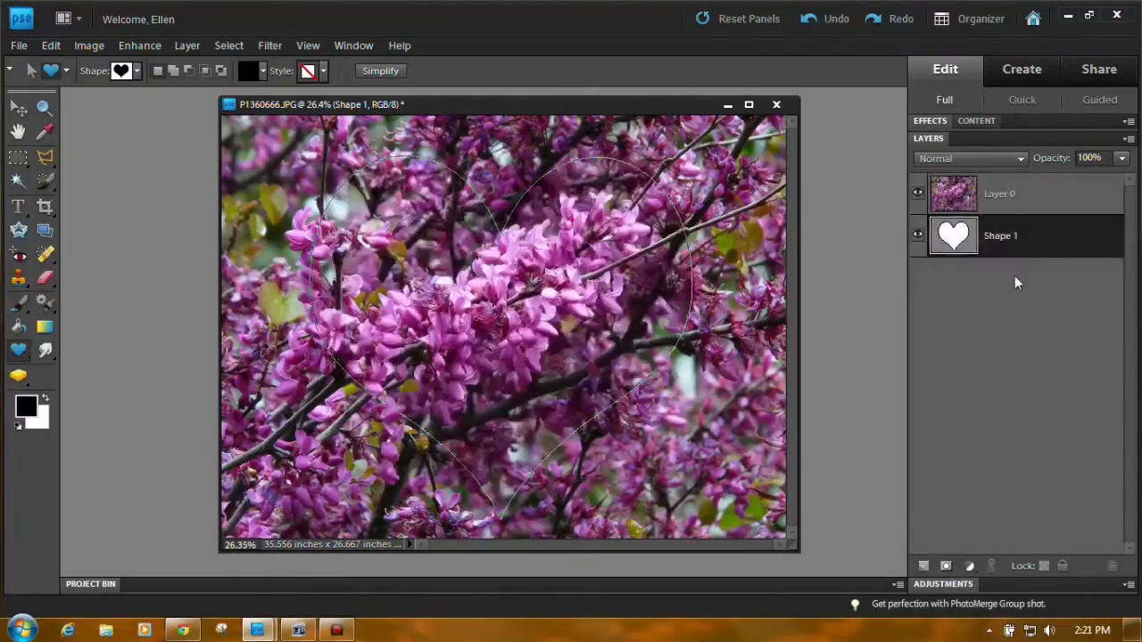
left_click(918, 197)
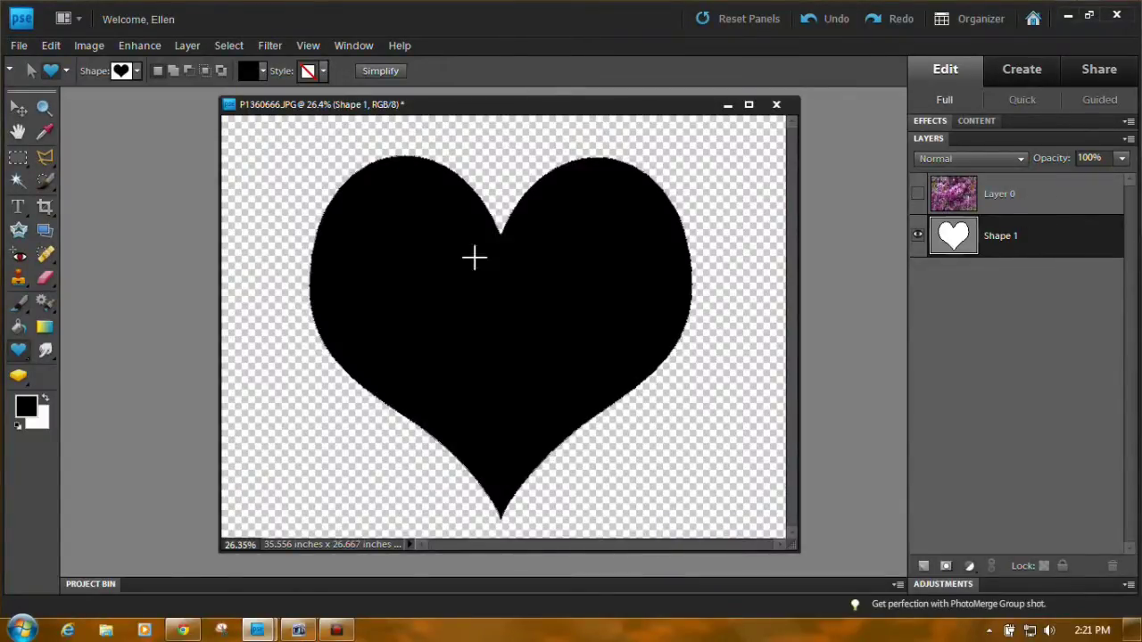
Magic Wand-select the black heart, simplify its layer, then show Layer 0 again and make it active
left_click(17, 183)
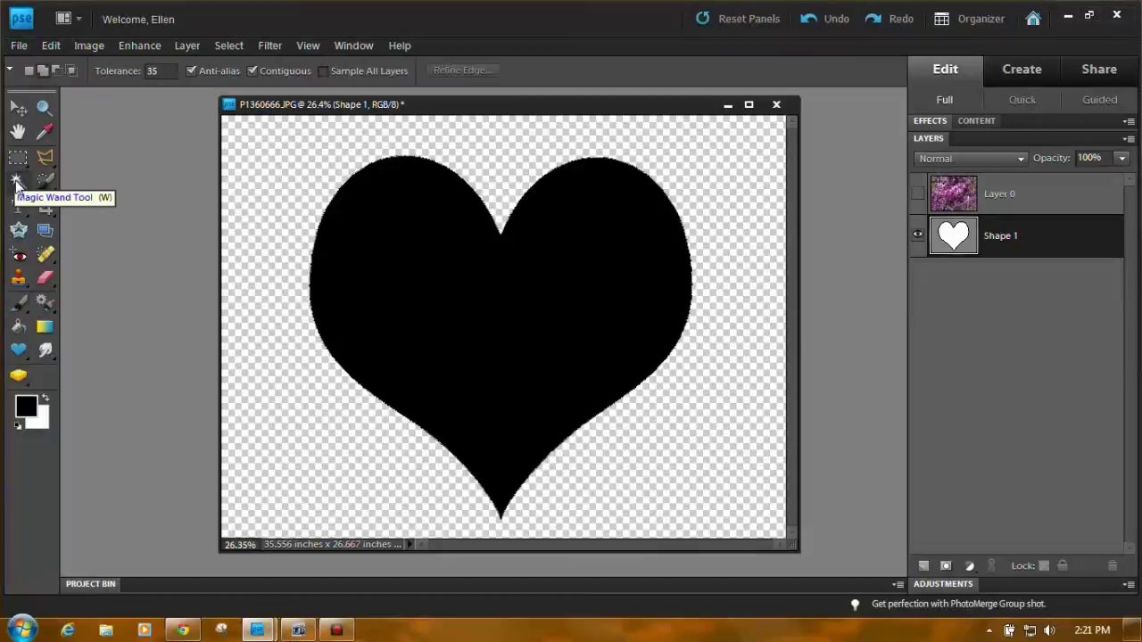
left_click(510, 303)
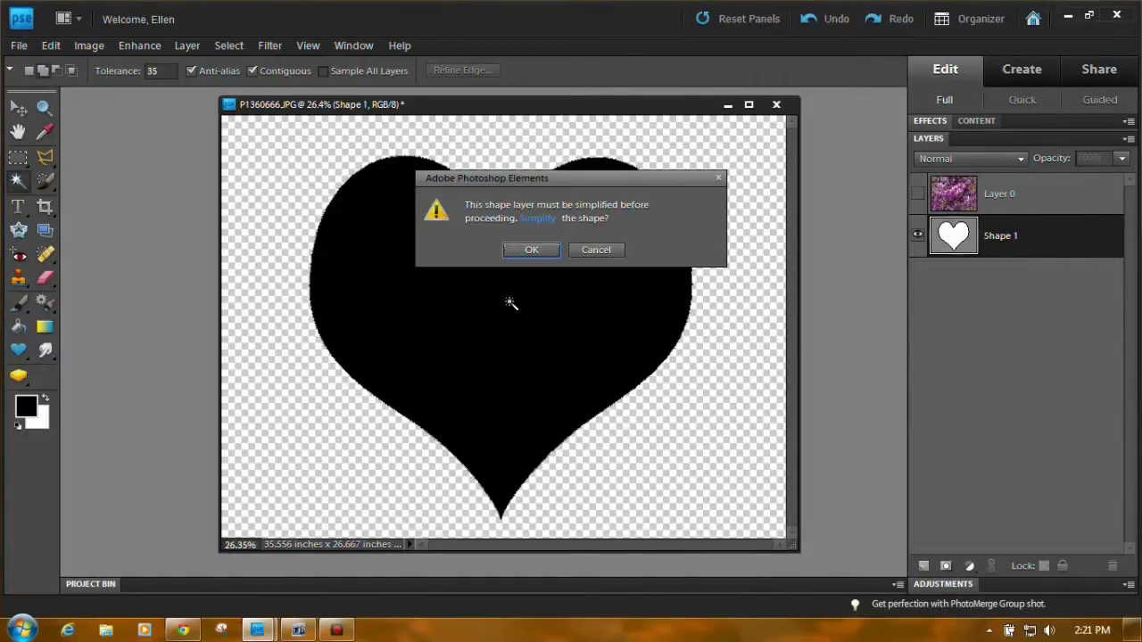
left_click(532, 249)
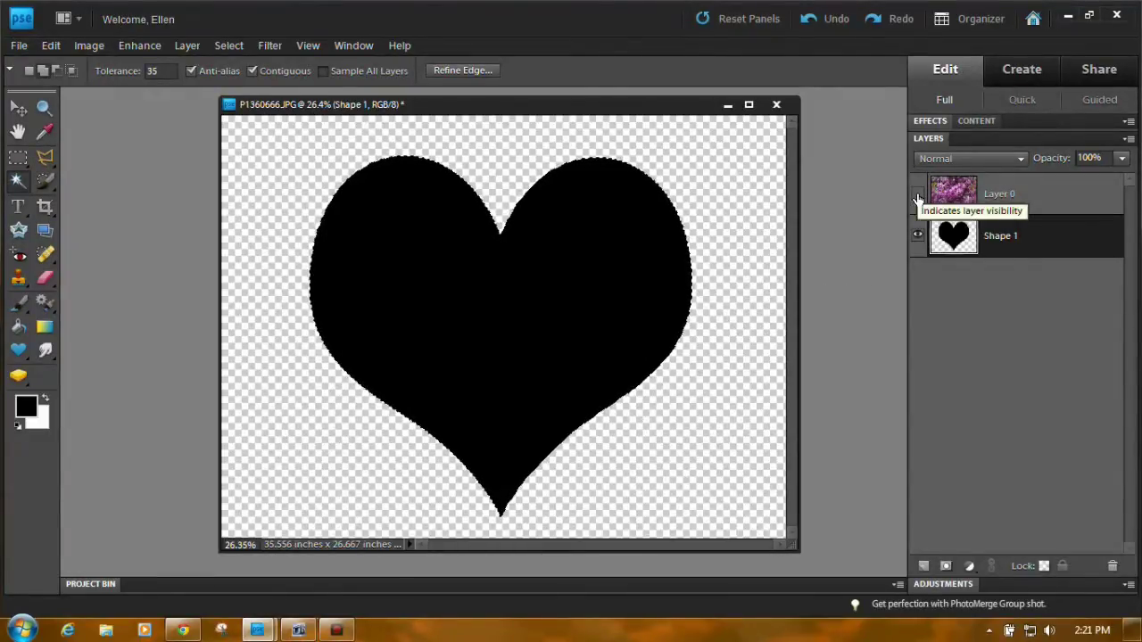
left_click(918, 195)
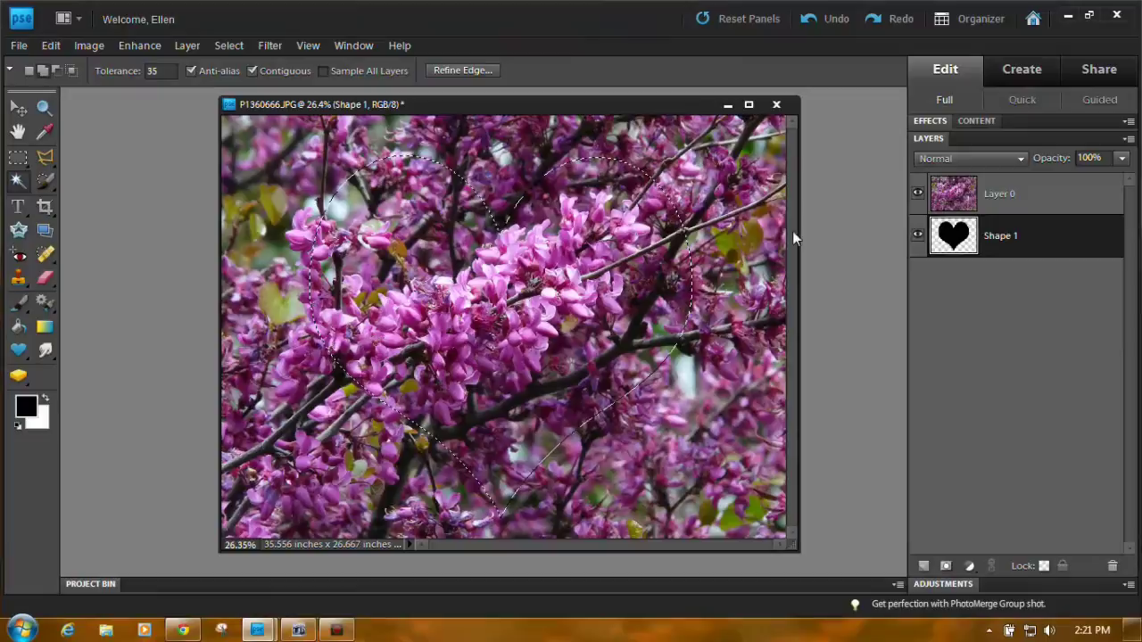
left_click(1049, 193)
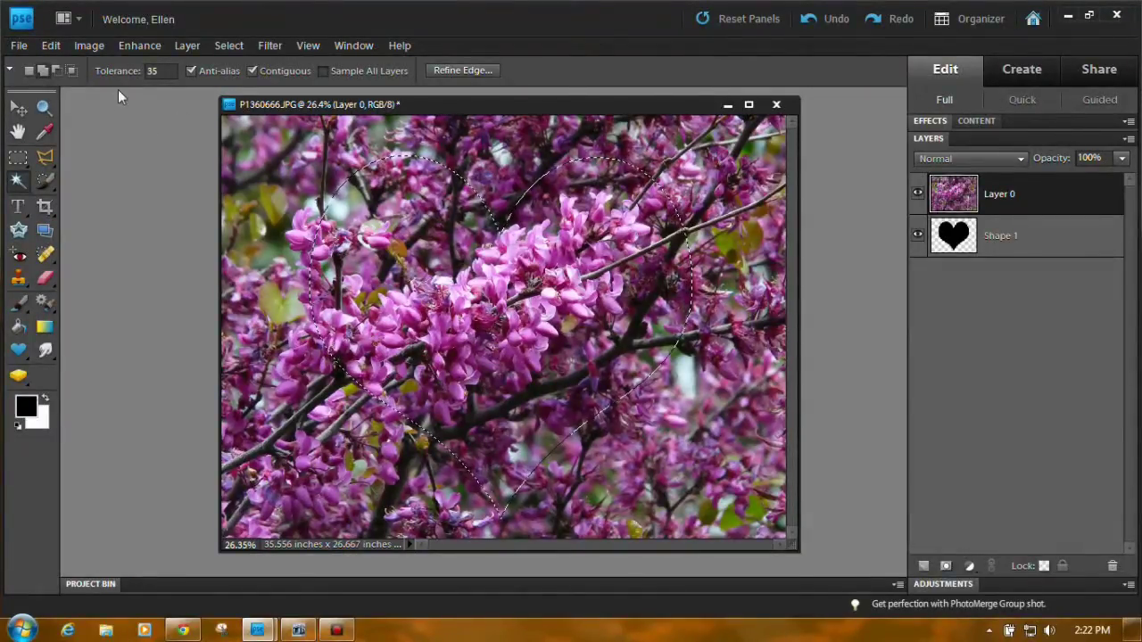
Feather the heart selection by 45 px
left_click(229, 46)
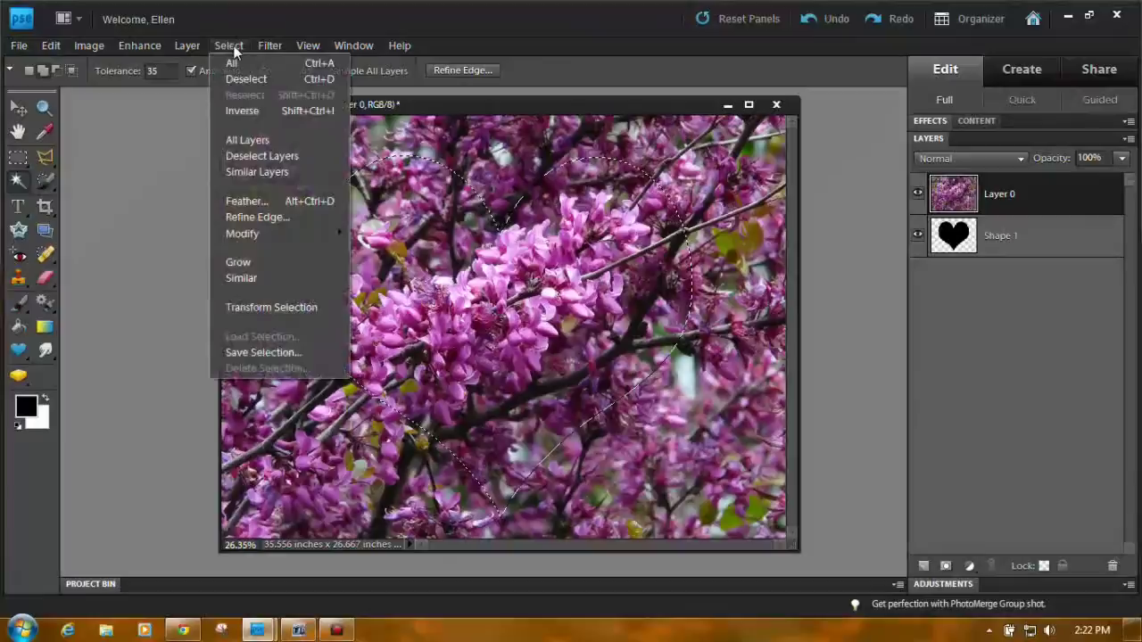
left_click(242, 203)
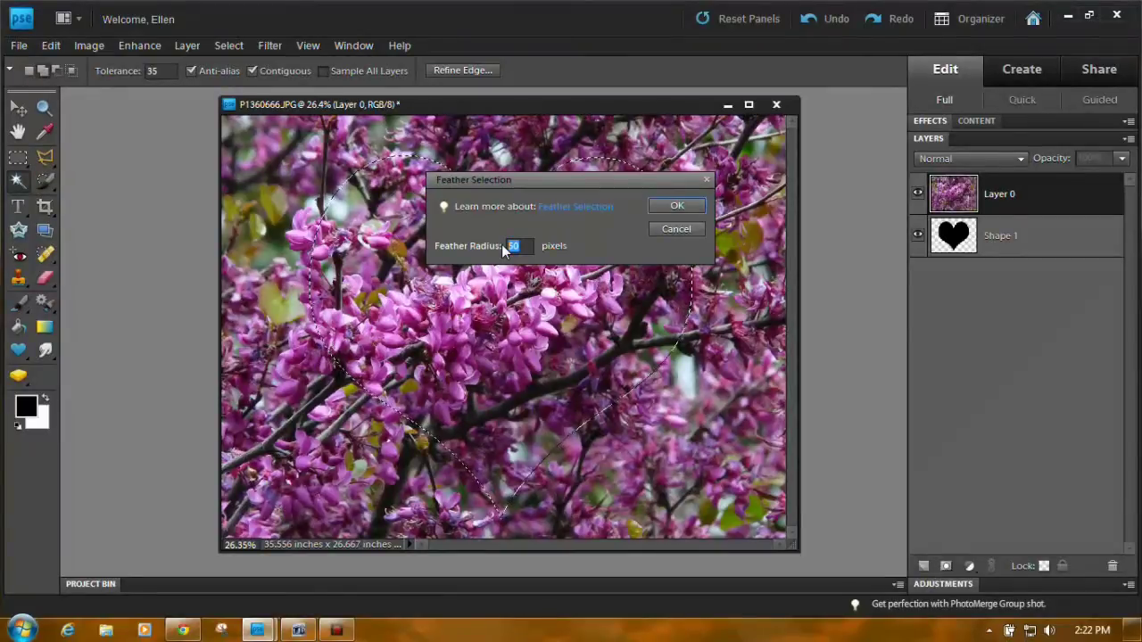
type("45")
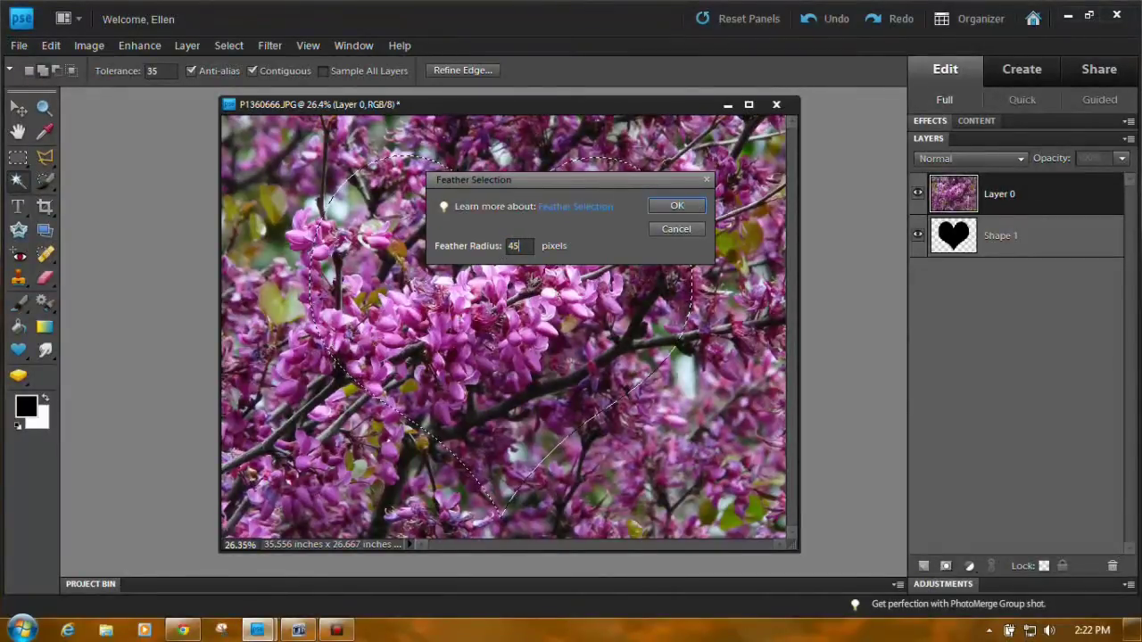
left_click(675, 205)
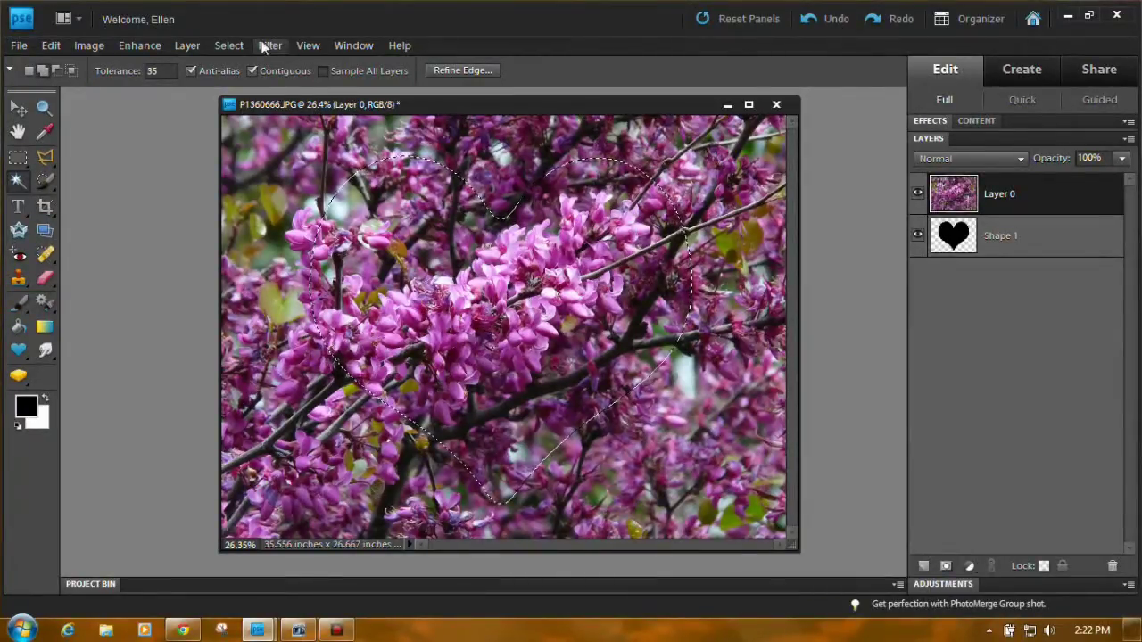
Feather the heart selection again, this time by 55 px
left_click(230, 50)
left_click(262, 197)
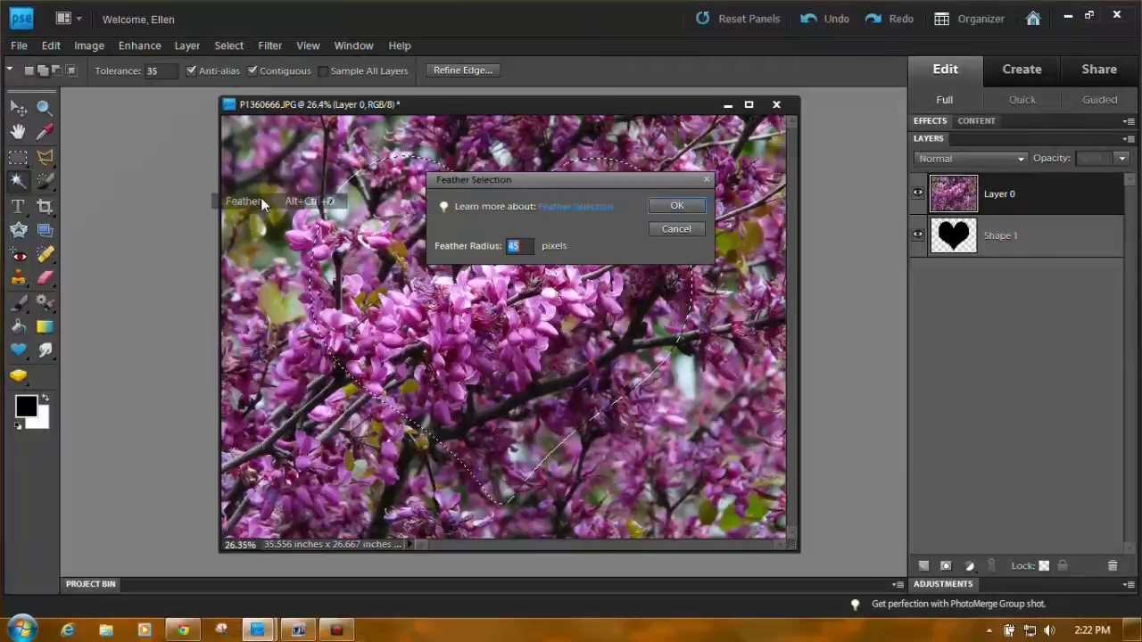
left_click(523, 246)
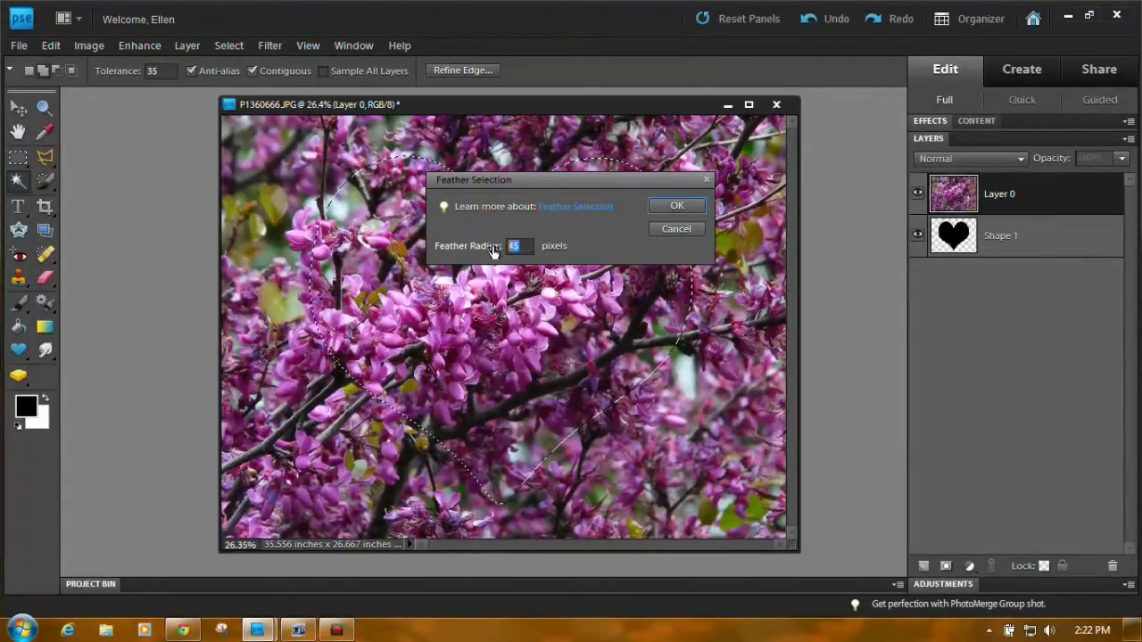
type("55")
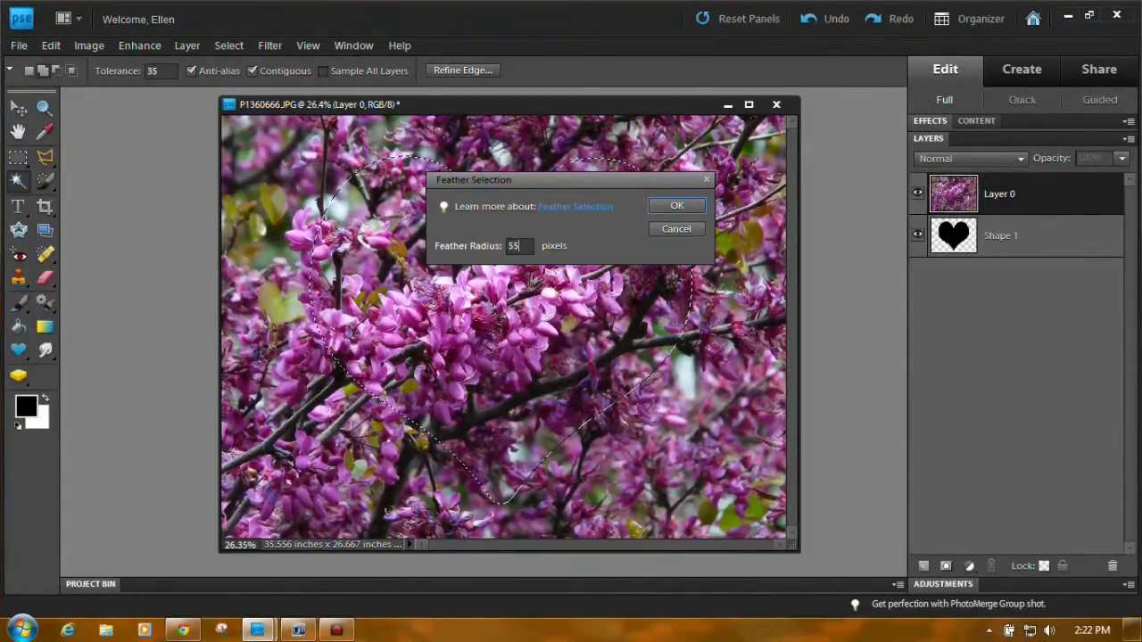
left_click(687, 208)
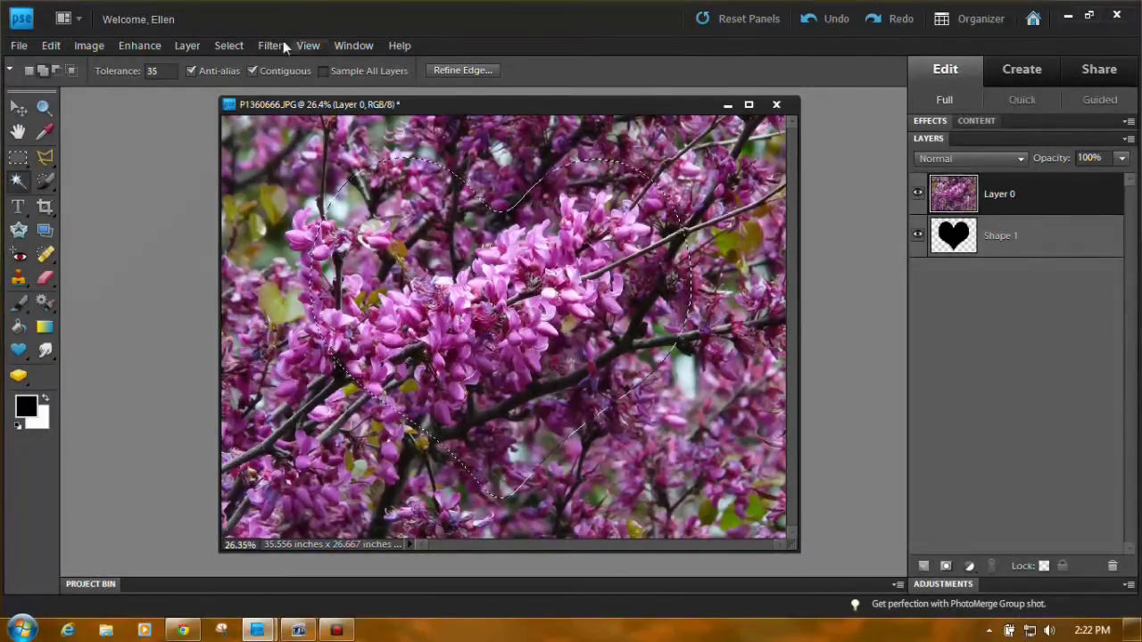
Invert the selection, delete the photo outside the heart, and deselect
left_click(234, 47)
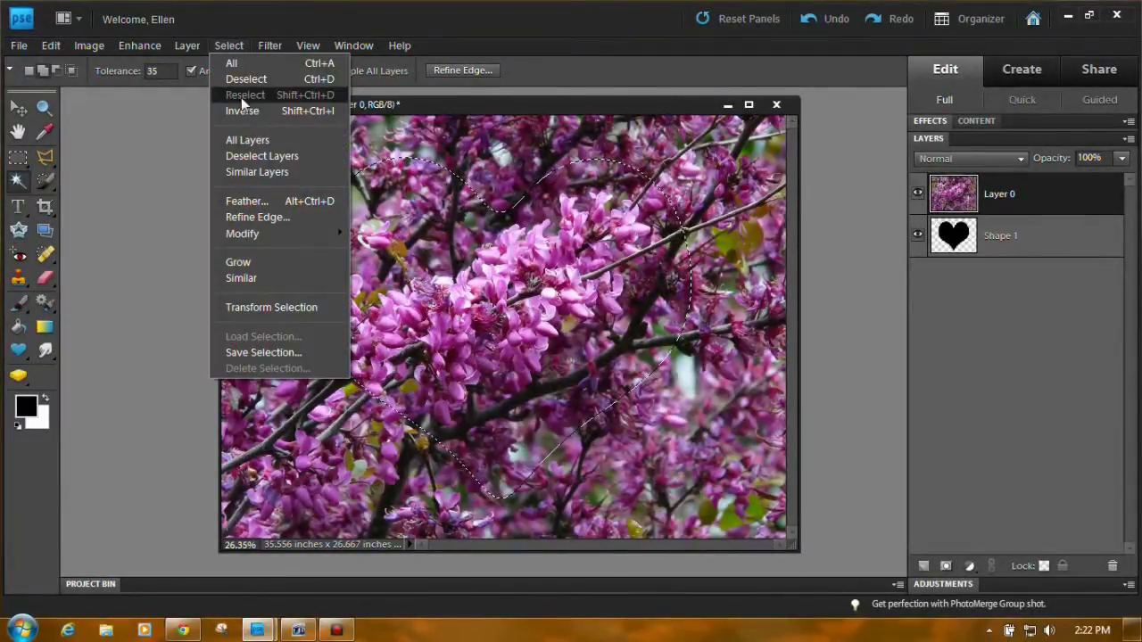
left_click(241, 111)
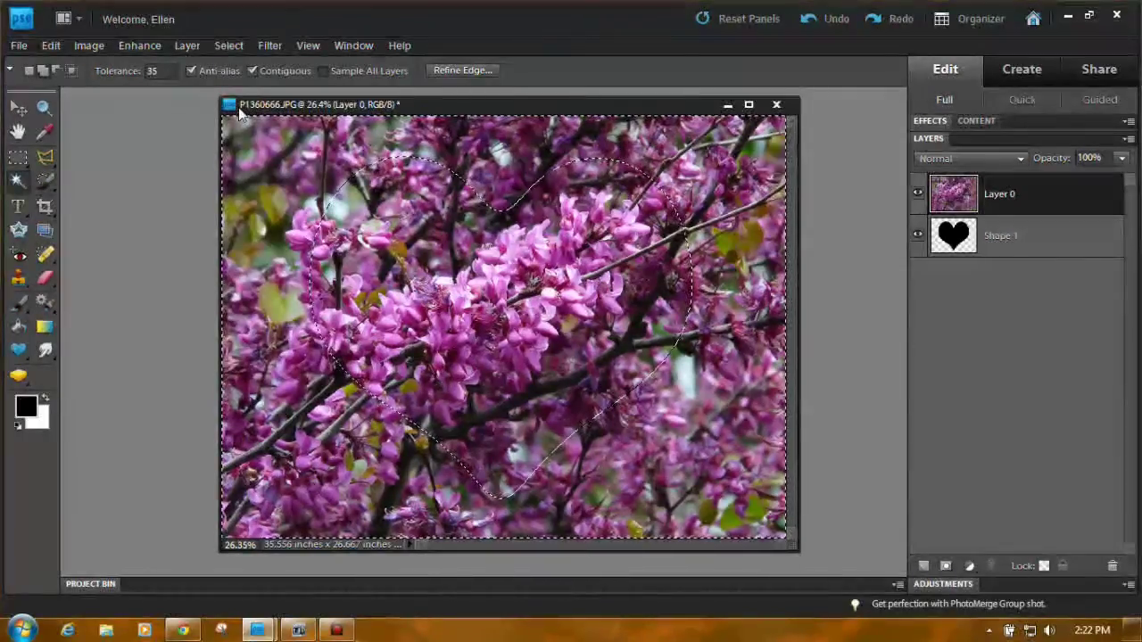
key("Delete")
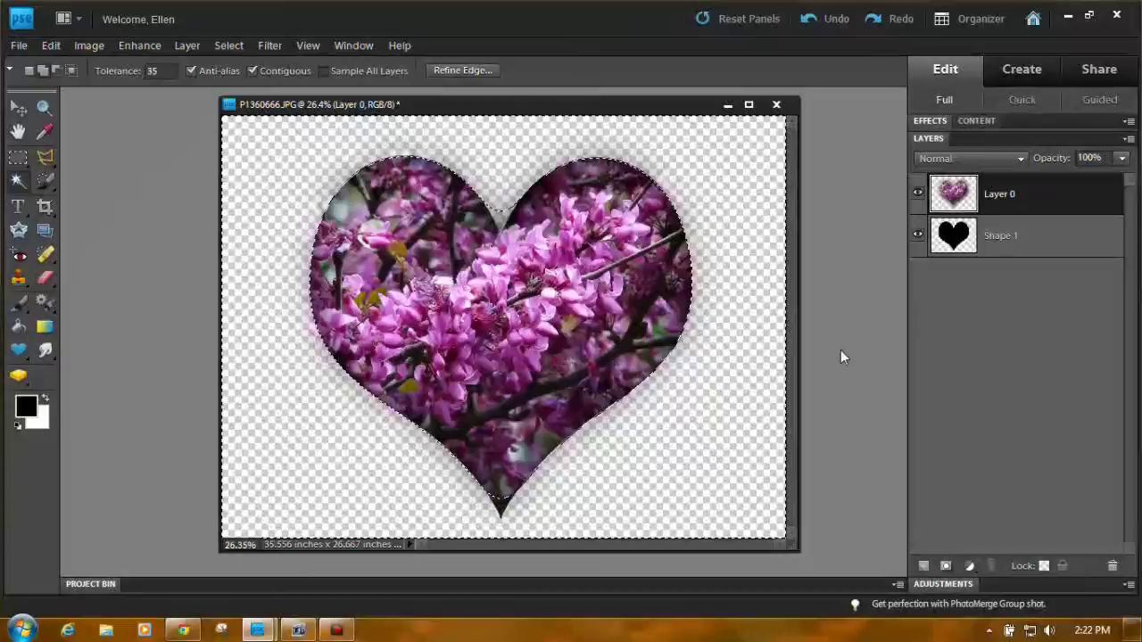
key("ctrl+d")
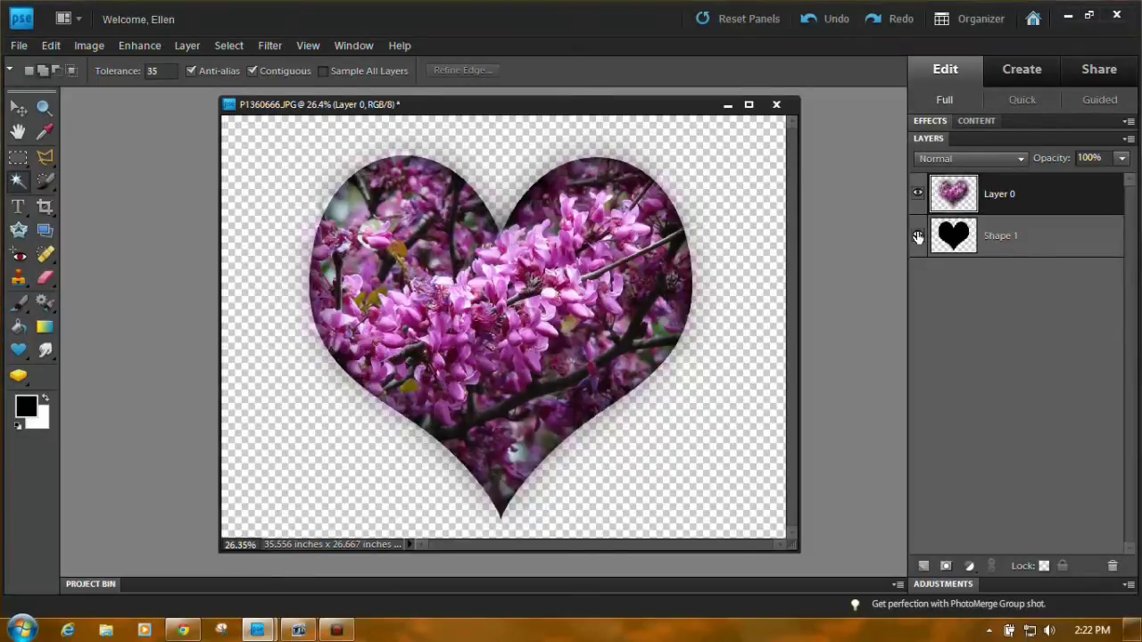
Delete the black heart layer Shape 1 in the Layers panel
right_click(1012, 236)
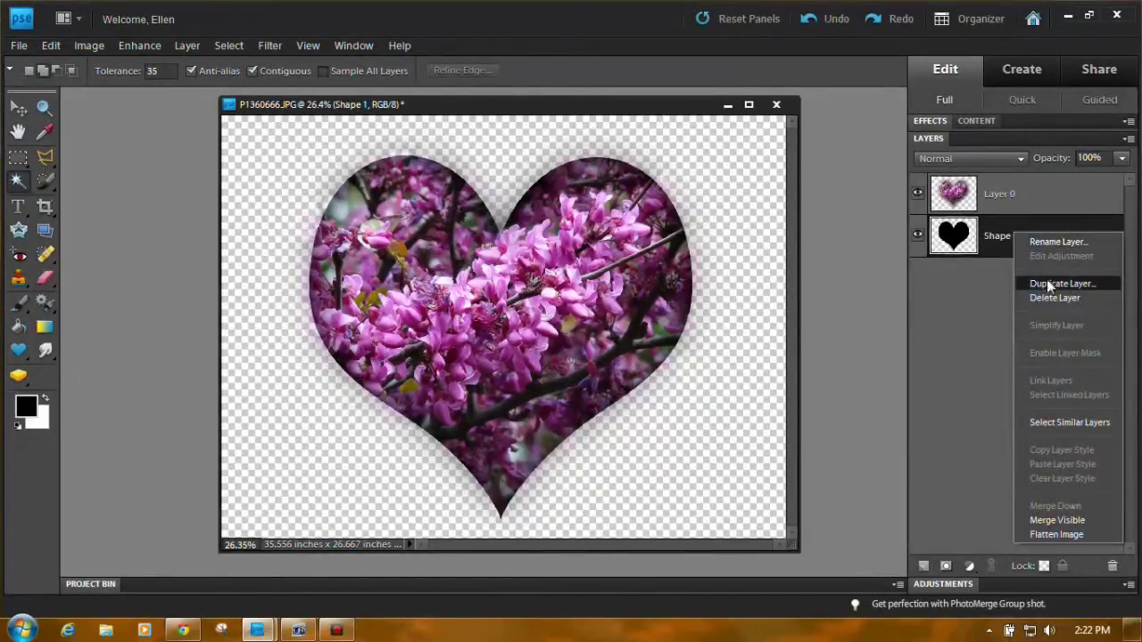
left_click(976, 278)
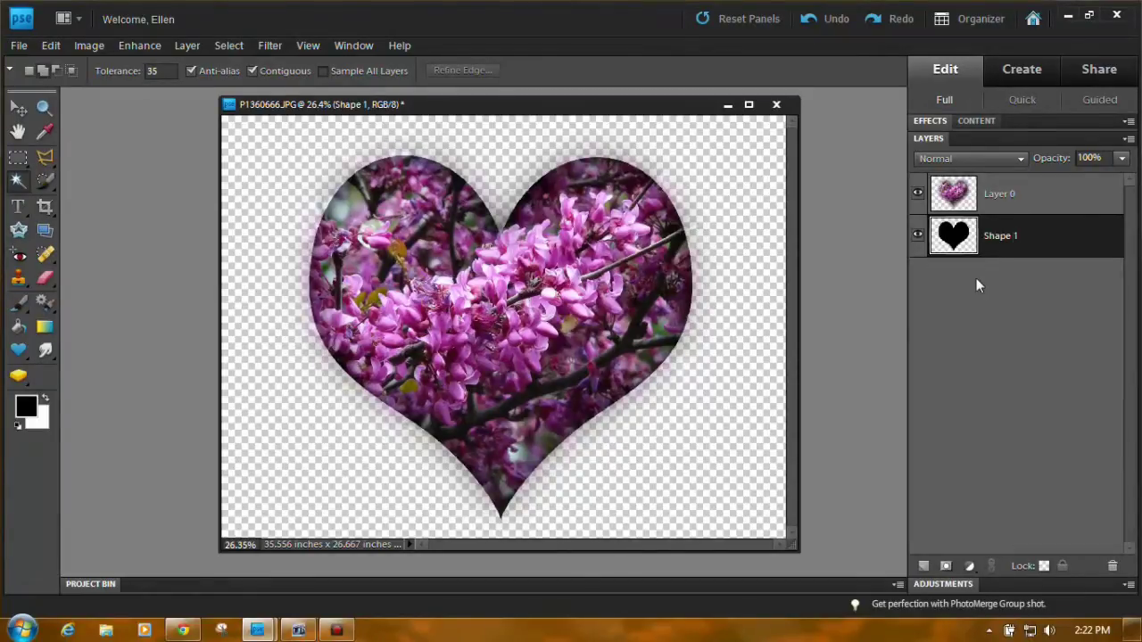
left_click_drag(1017, 233, 1114, 571)
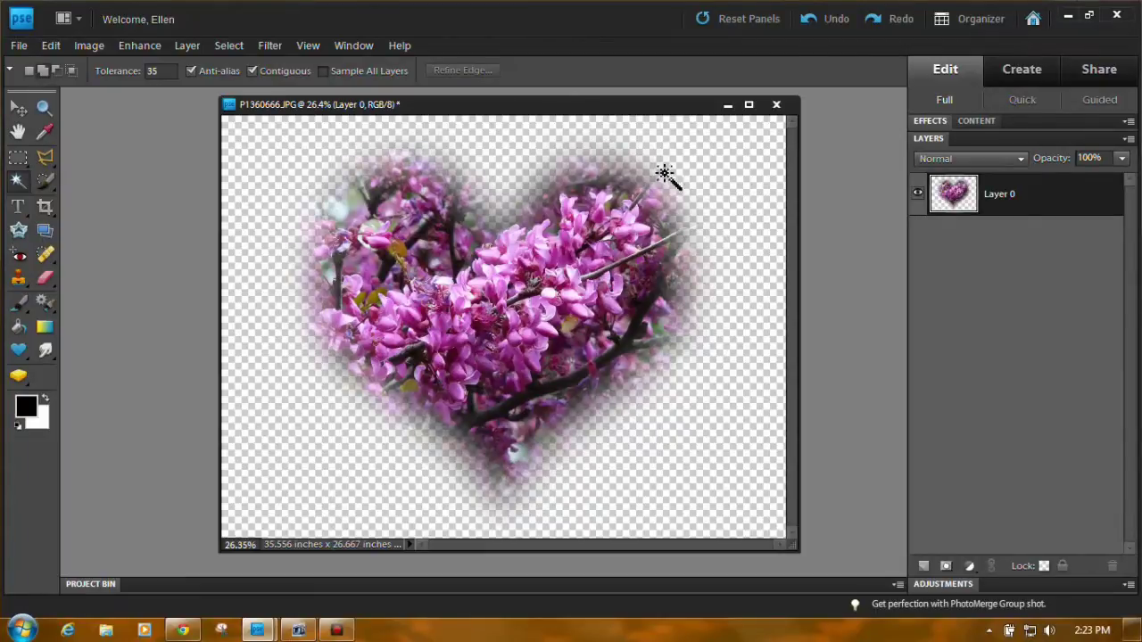
Undo twice to recover the heart selection, then feather it by 40 px
left_click(807, 23)
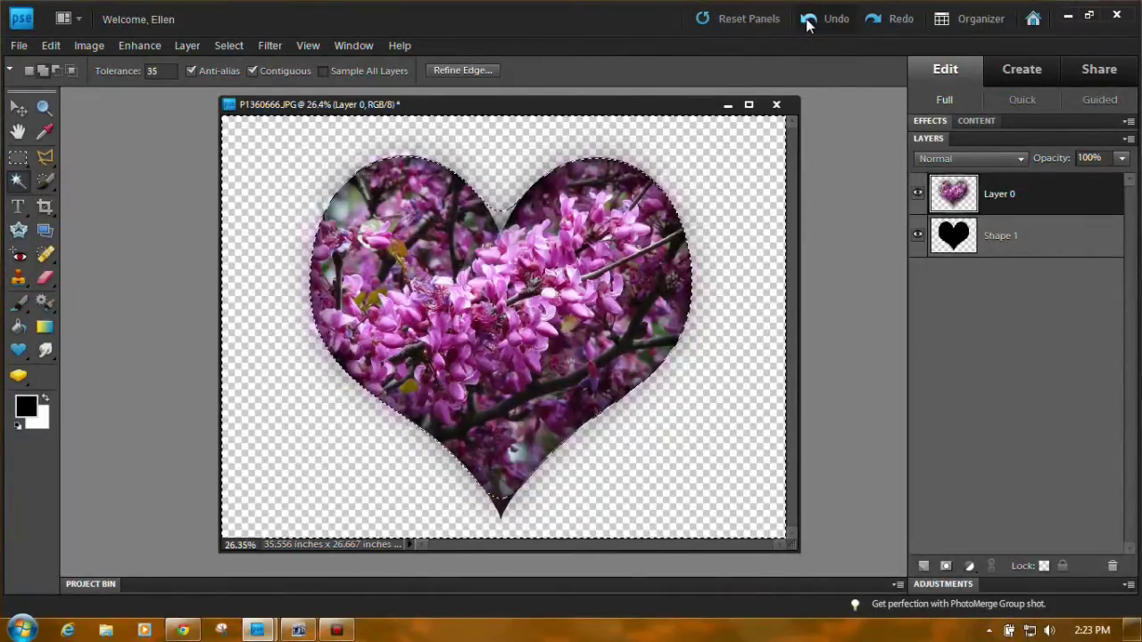
left_click(808, 22)
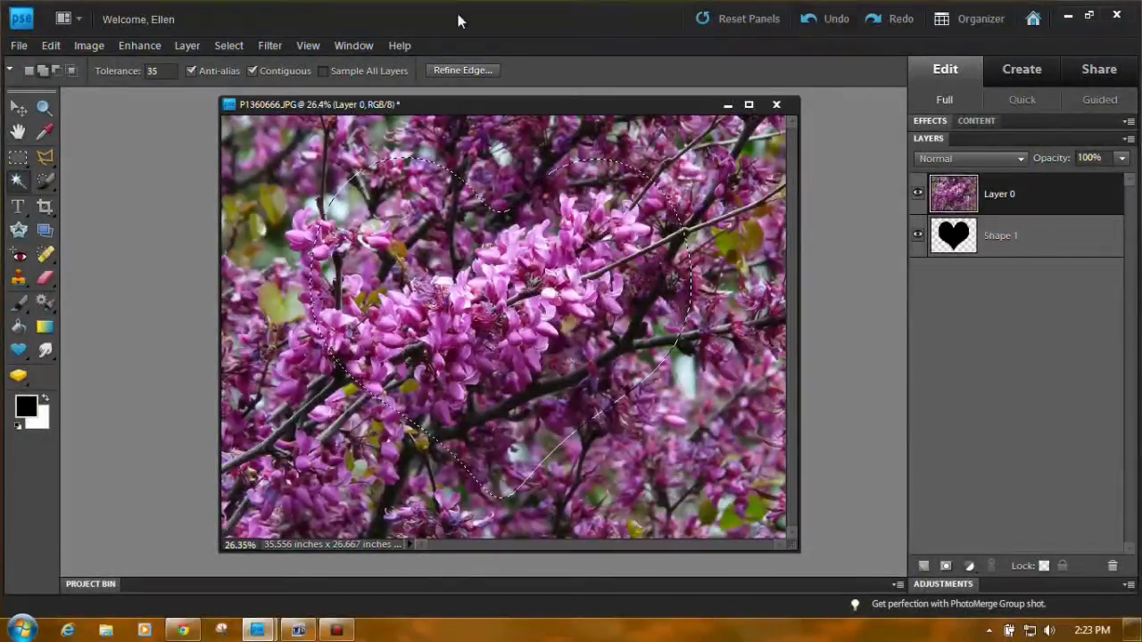
left_click(230, 45)
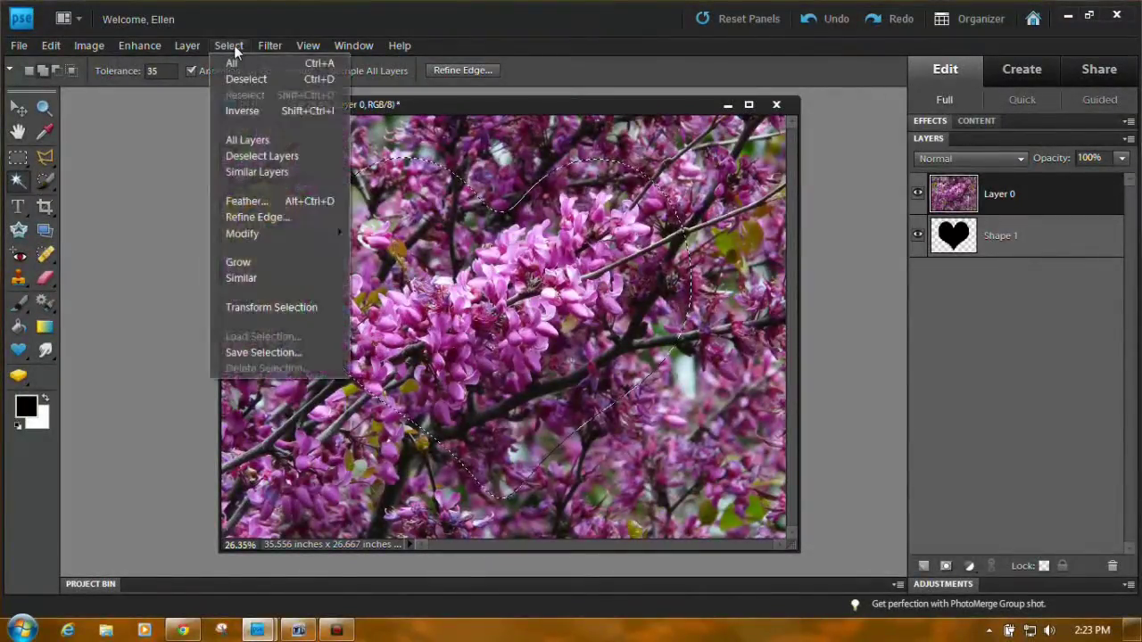
left_click(246, 201)
left_click(514, 246)
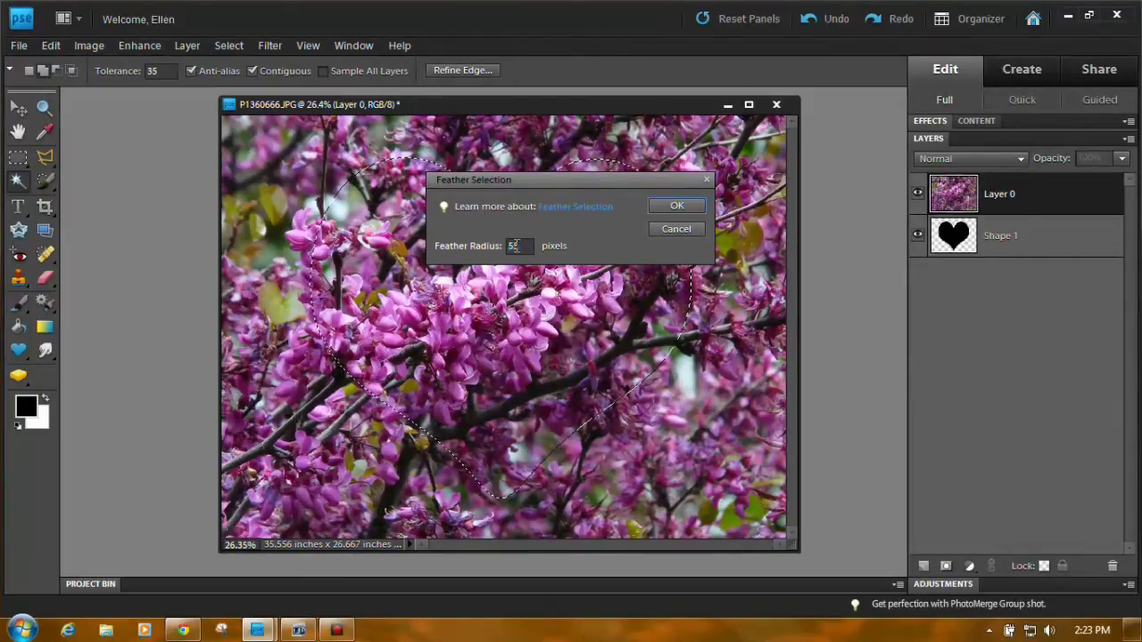
type("40")
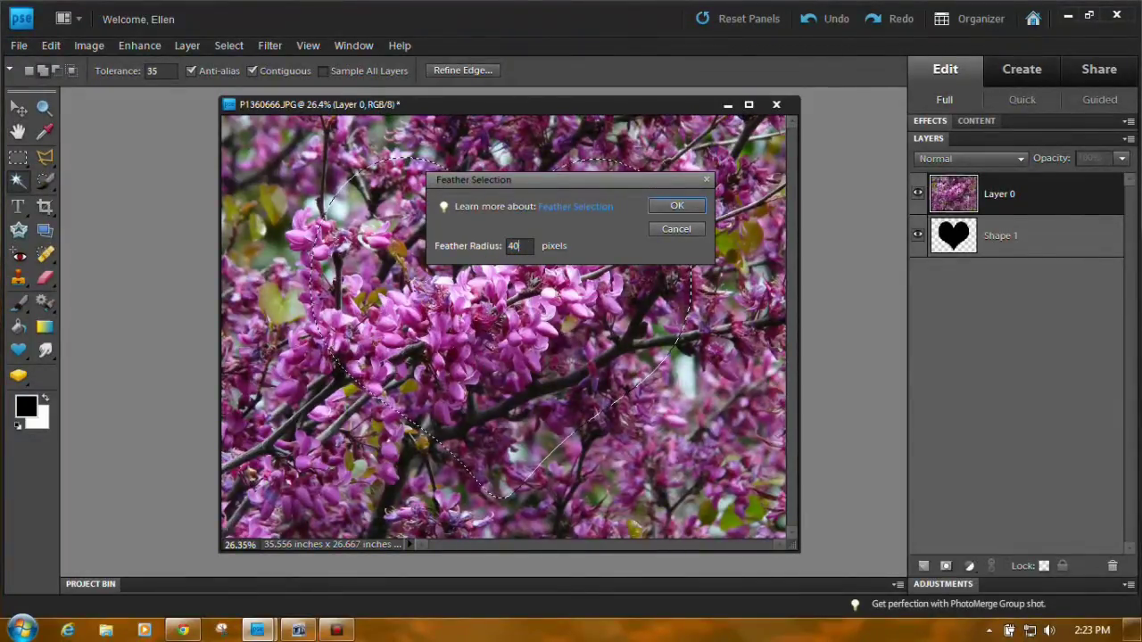
left_click(676, 207)
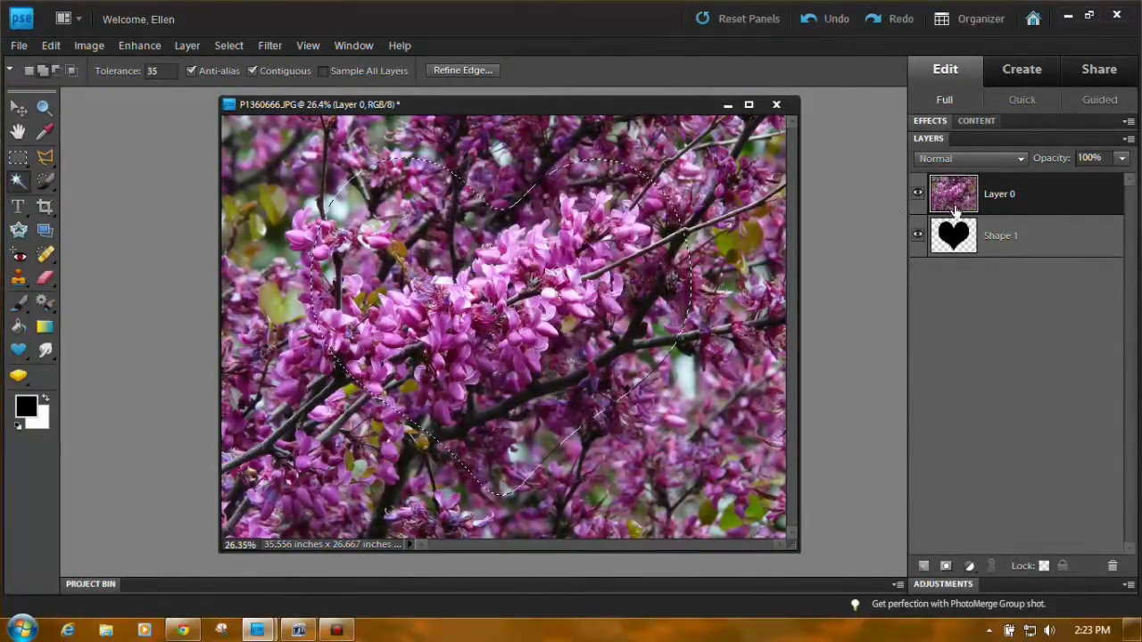
Invert the selection and delete the photo outside the heart
left_click(228, 45)
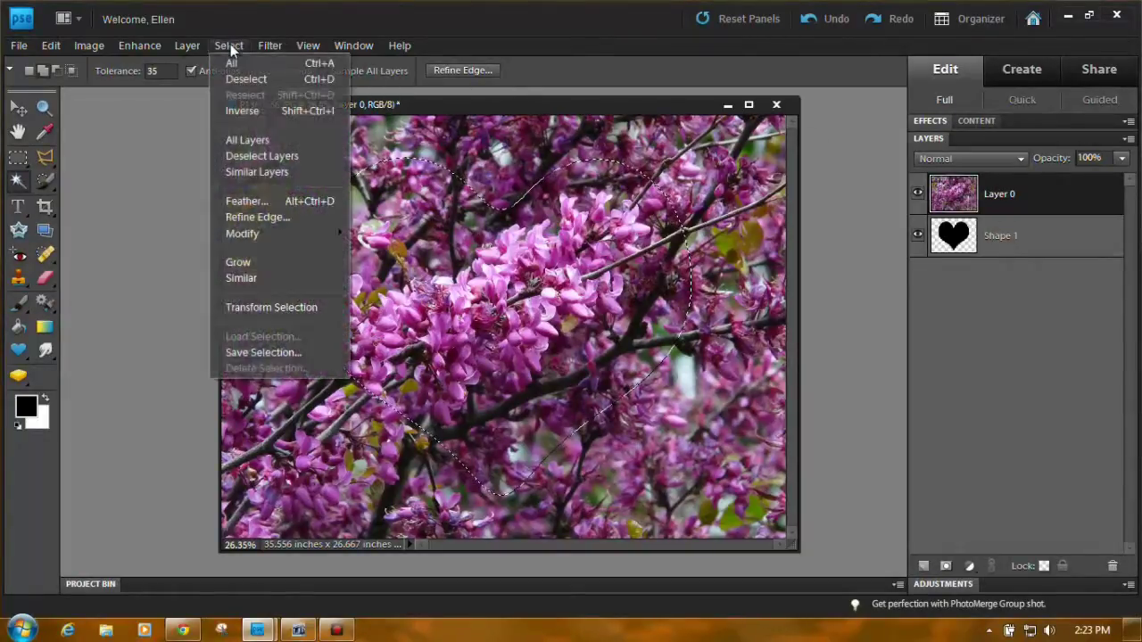
left_click(251, 111)
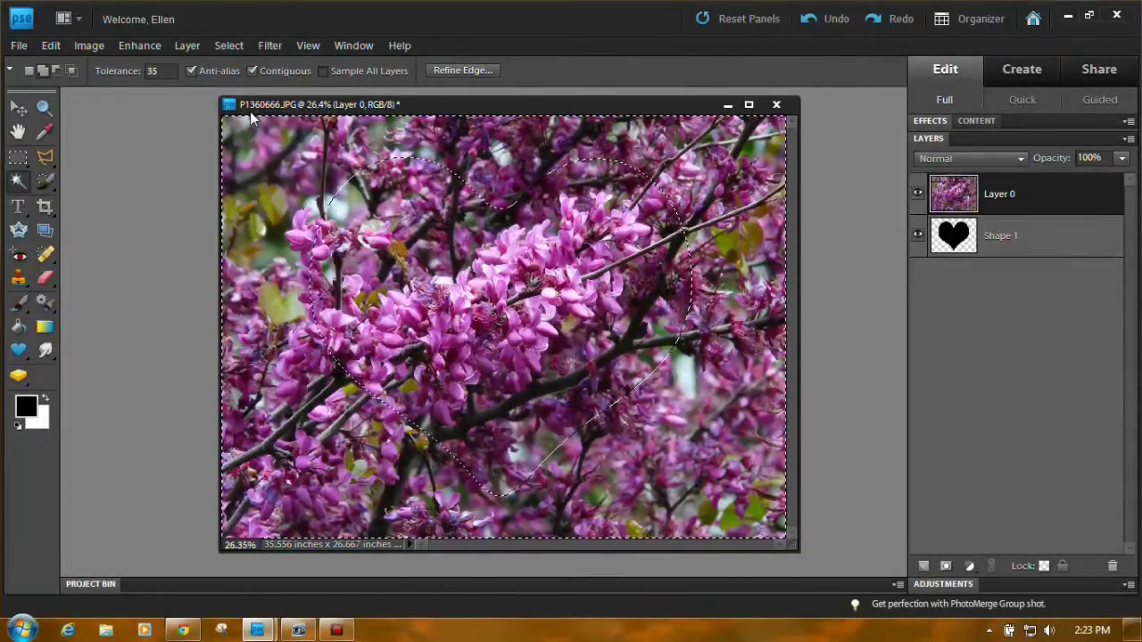
key("Delete")
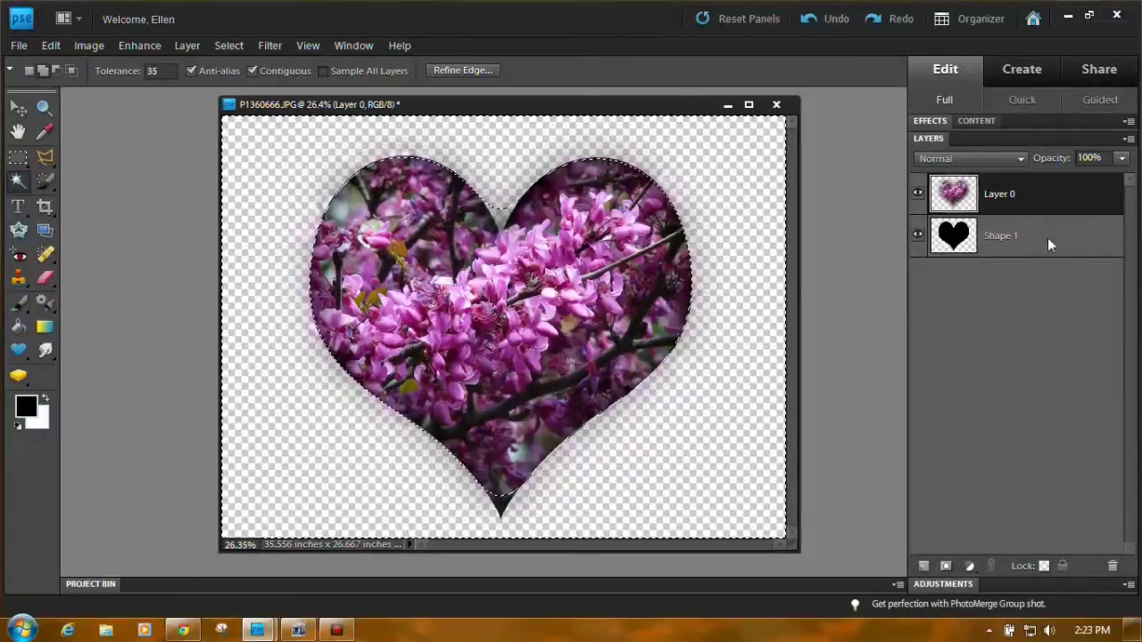
Delete Shape 1 and add an empty Layer 1 beneath Layer 0
left_click_drag(1044, 239, 1113, 565)
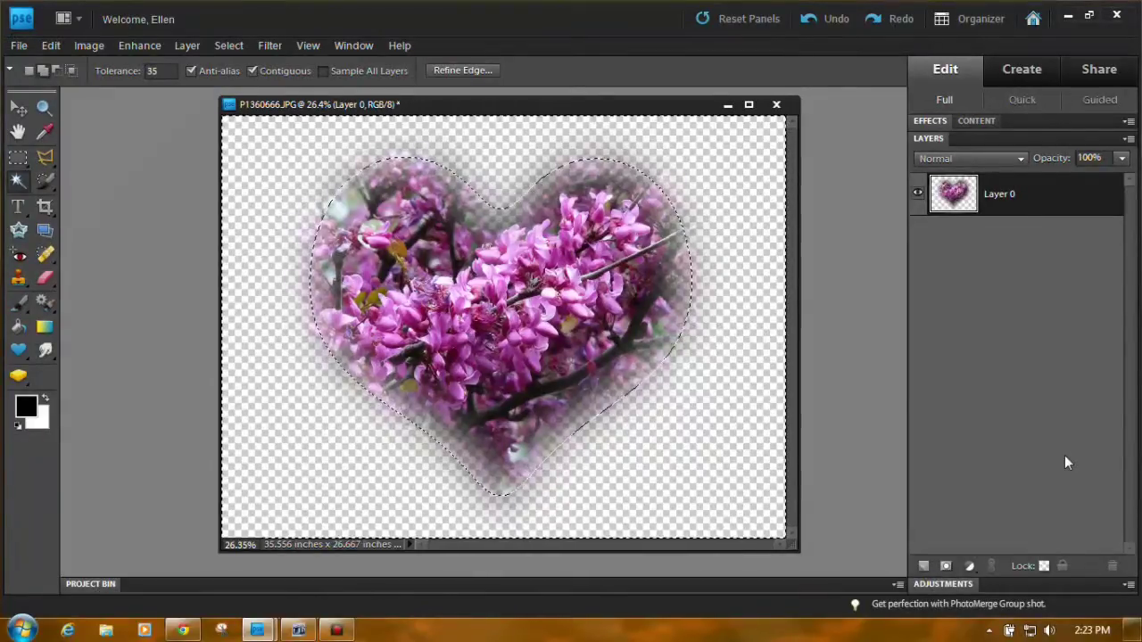
left_click(924, 566)
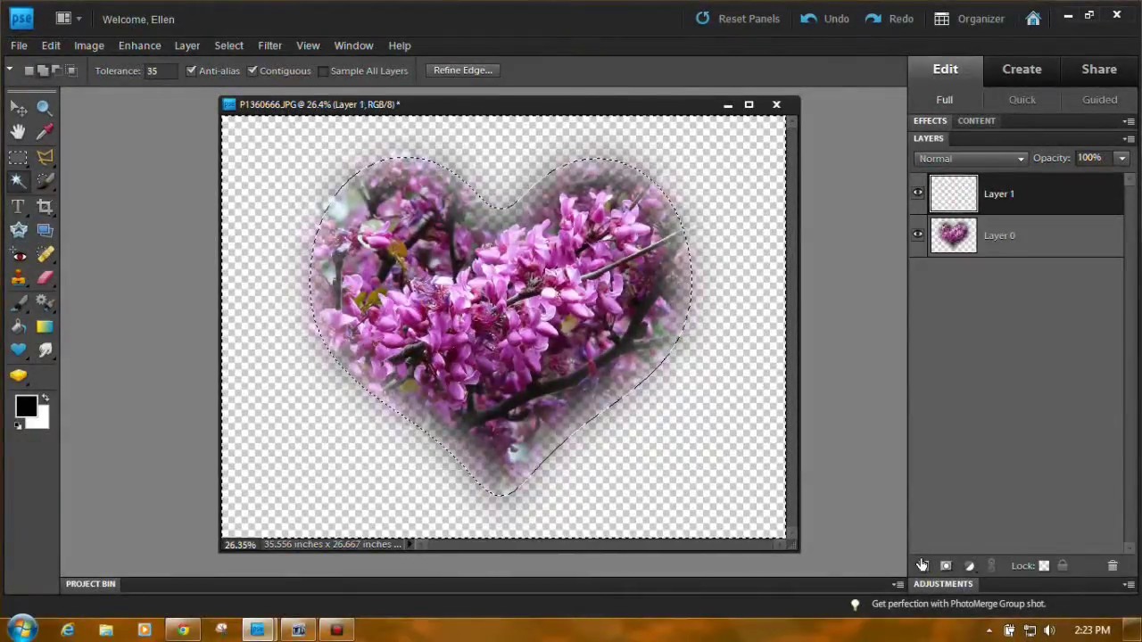
left_click_drag(1026, 199, 1009, 266)
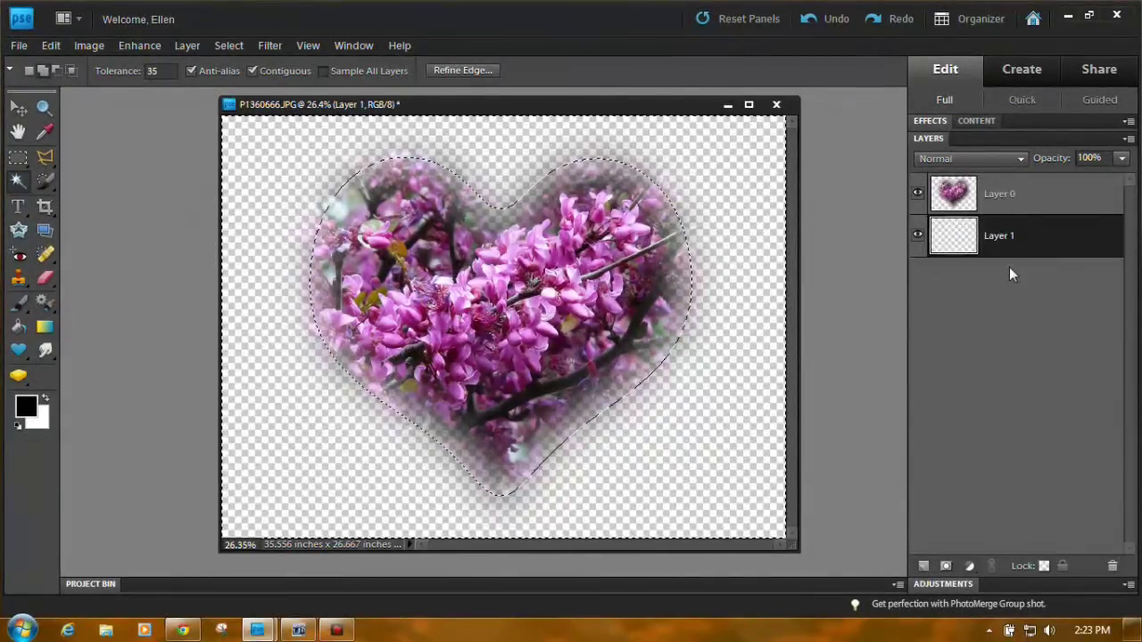
Set the foreground colour to pink f868db
left_click(32, 411)
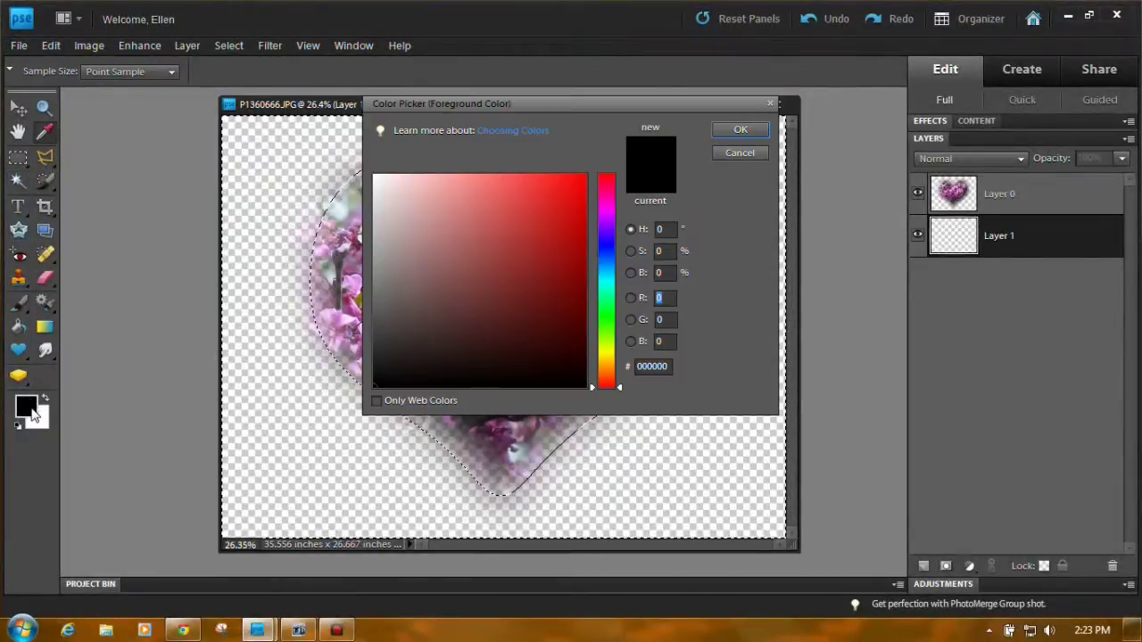
left_click(583, 178)
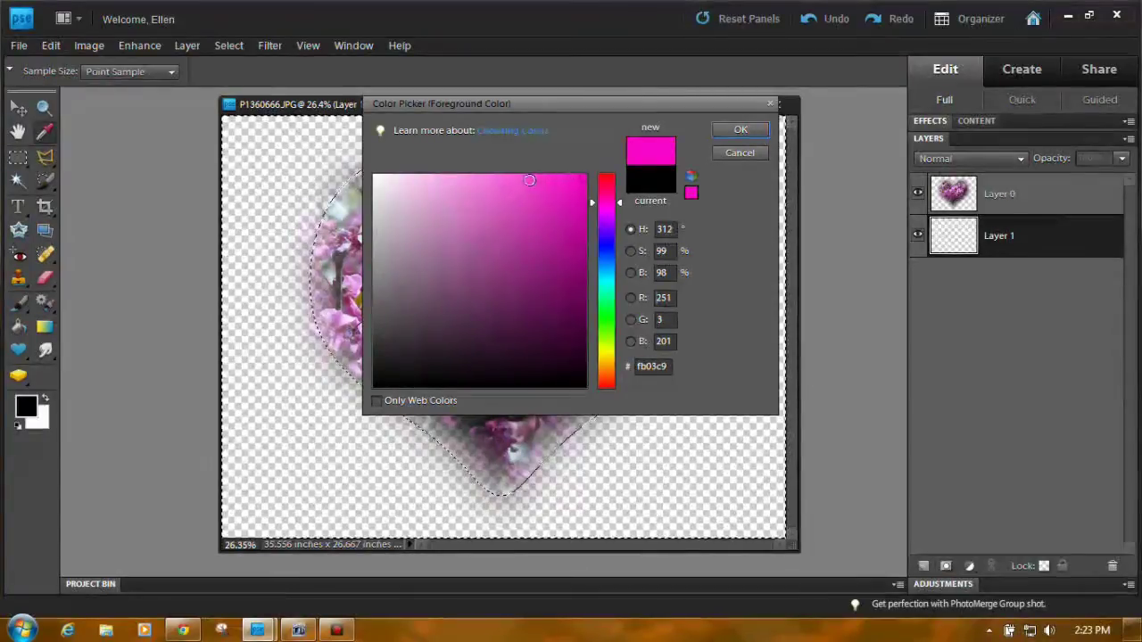
left_click(529, 180)
left_click(497, 180)
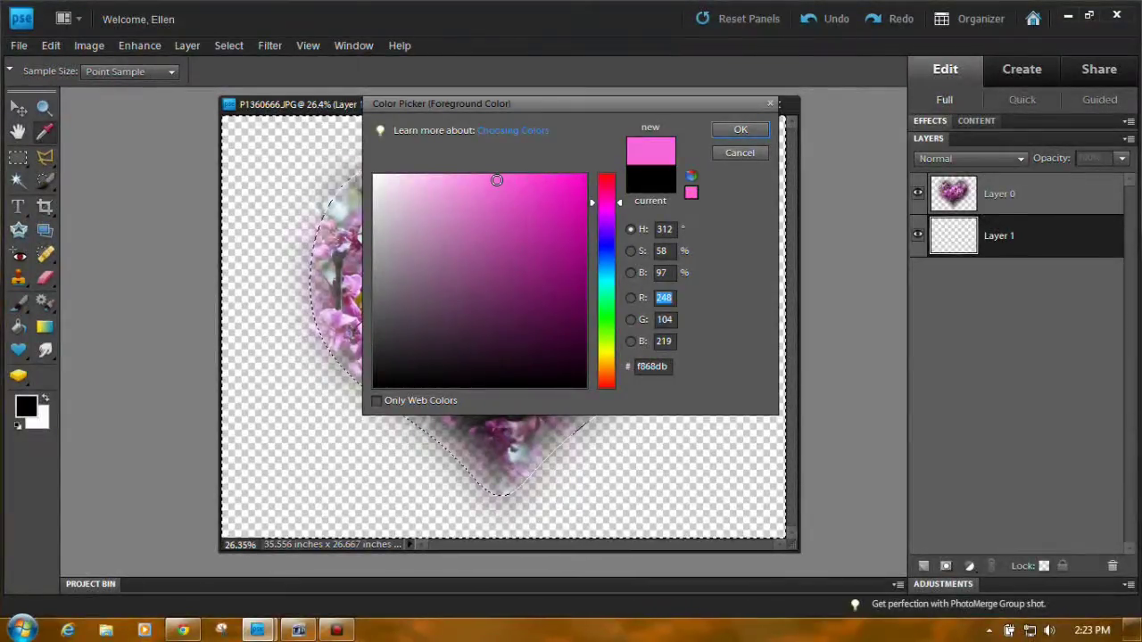
left_click(740, 131)
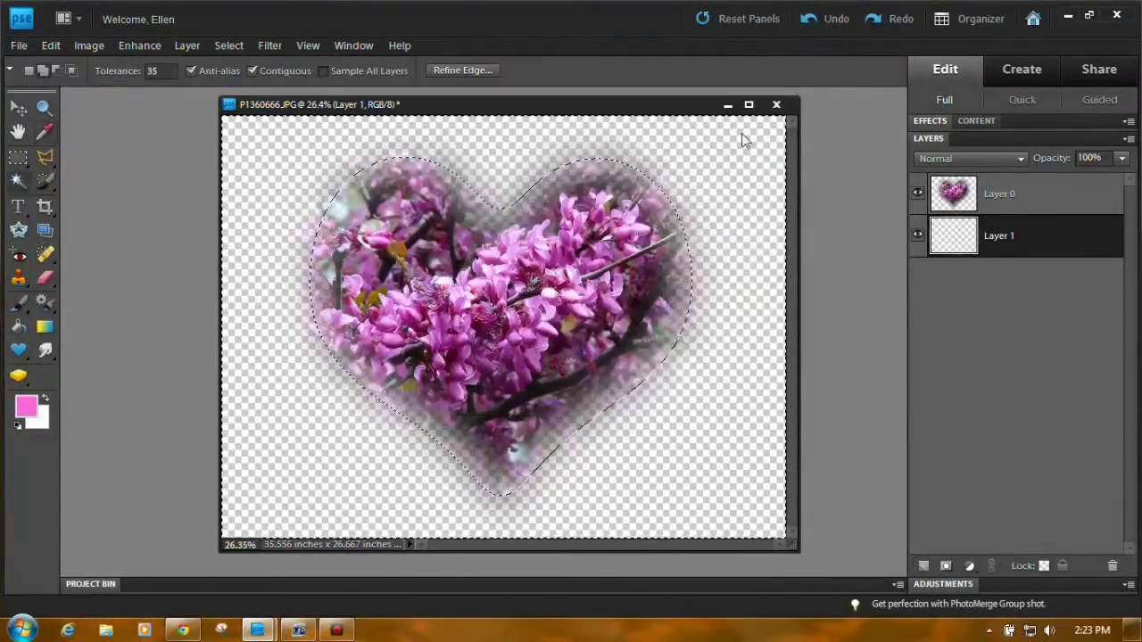
Fill the whole of Layer 1 with pink after dropping the heart selection, and set its opacity to 74%
left_click(17, 328)
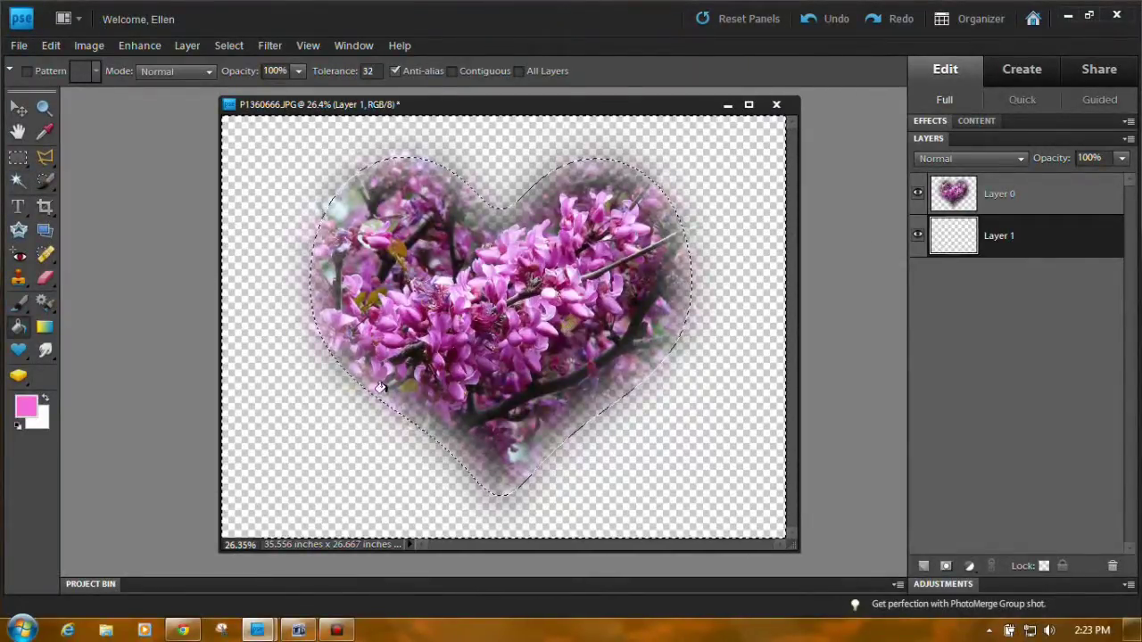
left_click(330, 432)
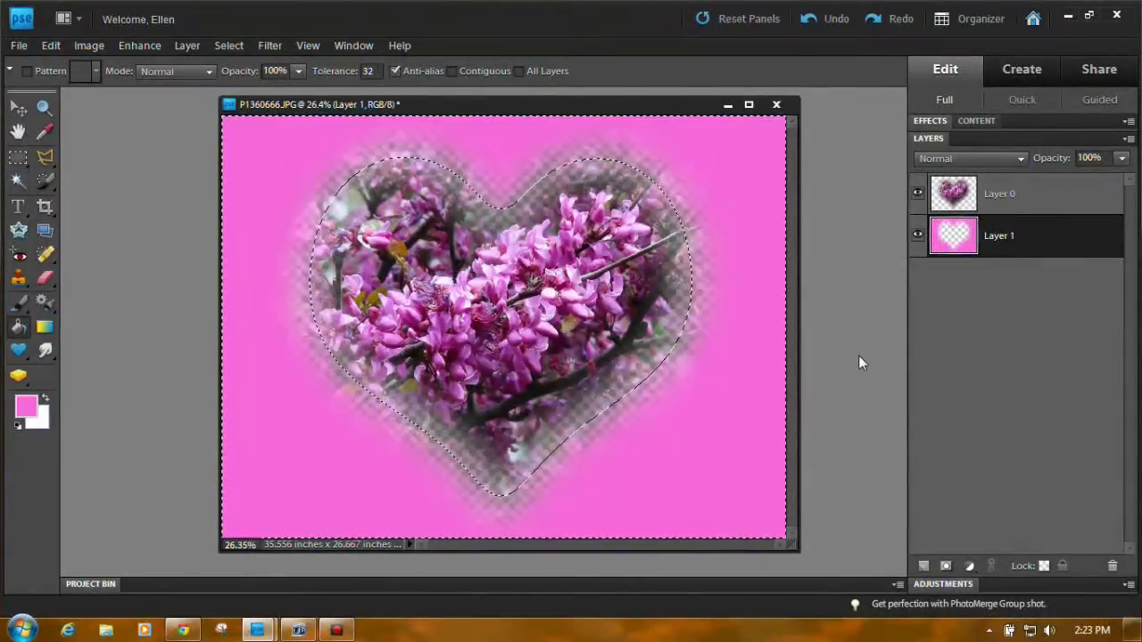
left_click(810, 19)
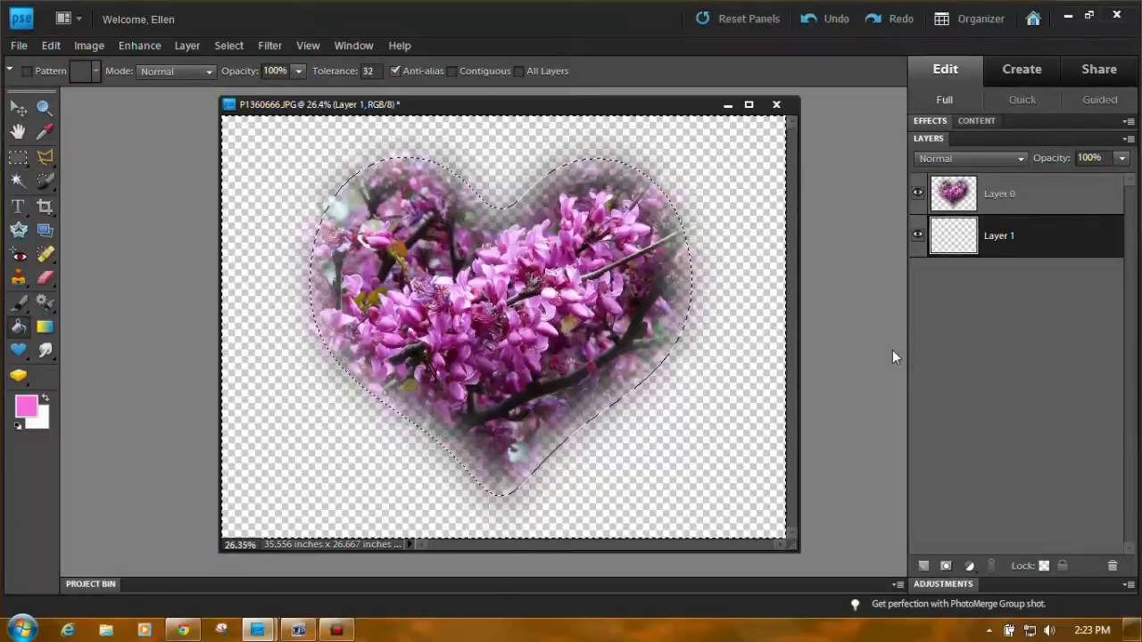
key("ctrl+d")
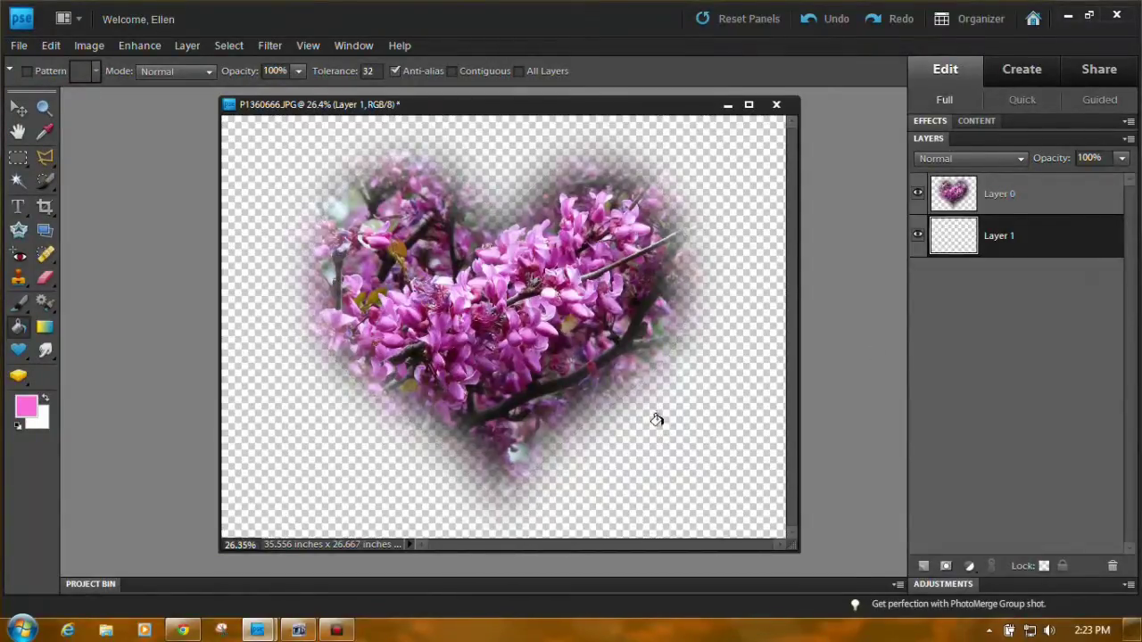
left_click(721, 418)
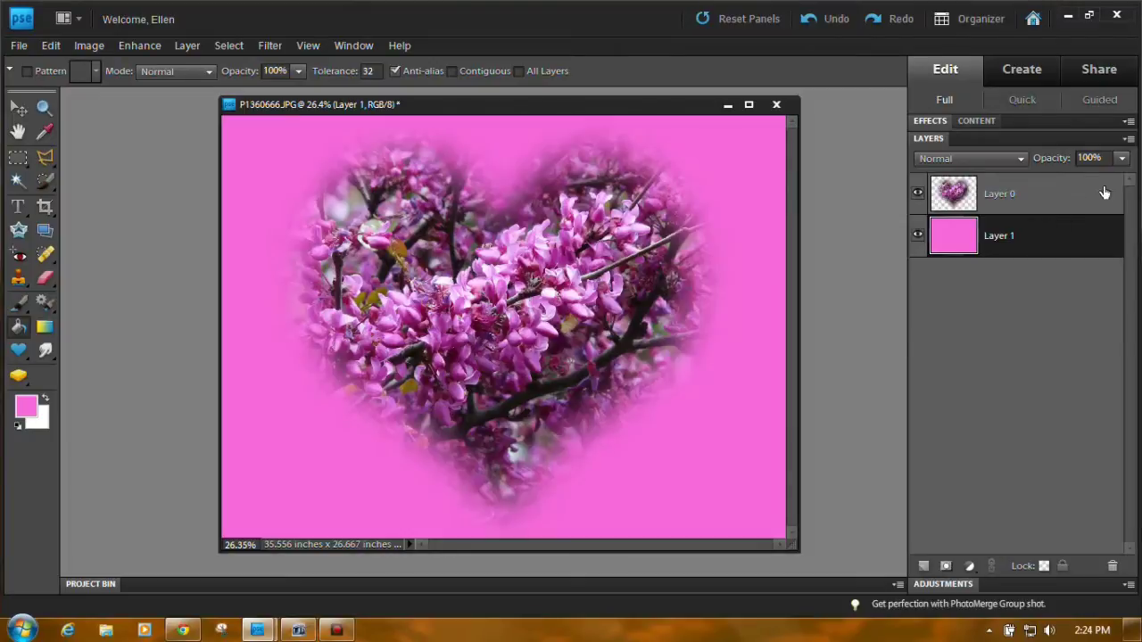
left_click(1121, 160)
left_click_drag(1122, 179, 1098, 178)
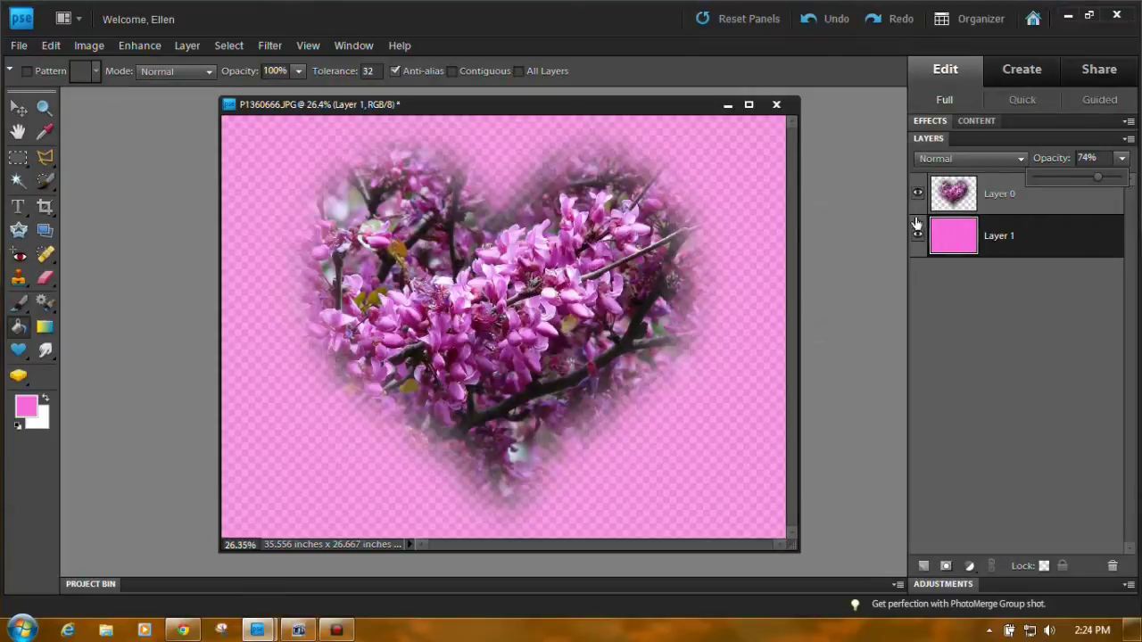
Set the foreground colour to lavender purple c368f8
left_click(27, 407)
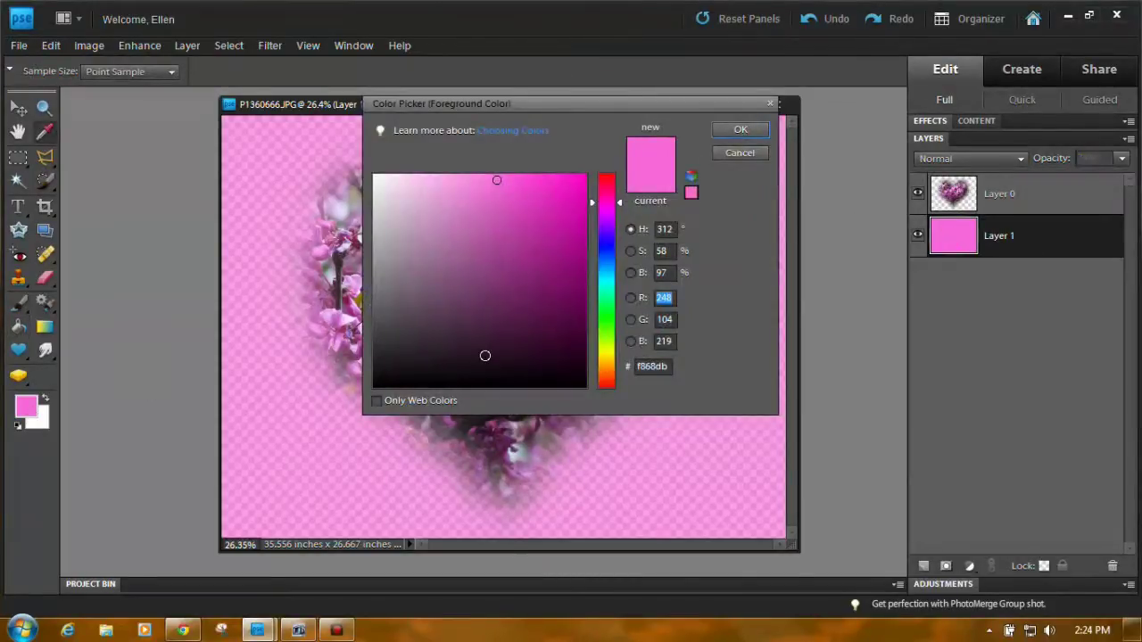
left_click(611, 223)
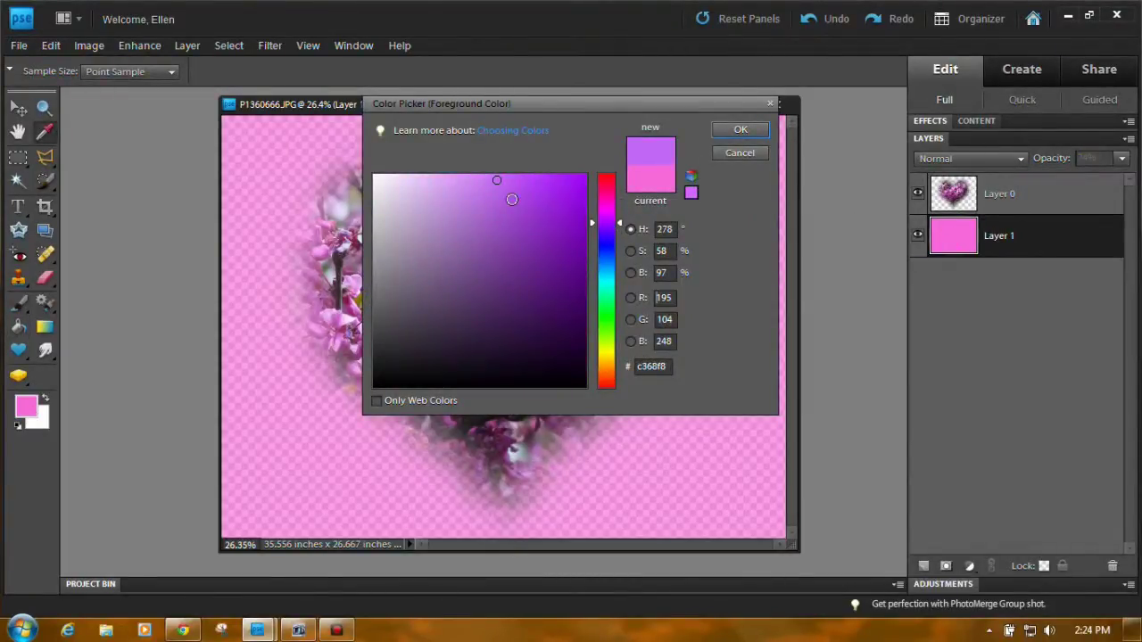
left_click(741, 130)
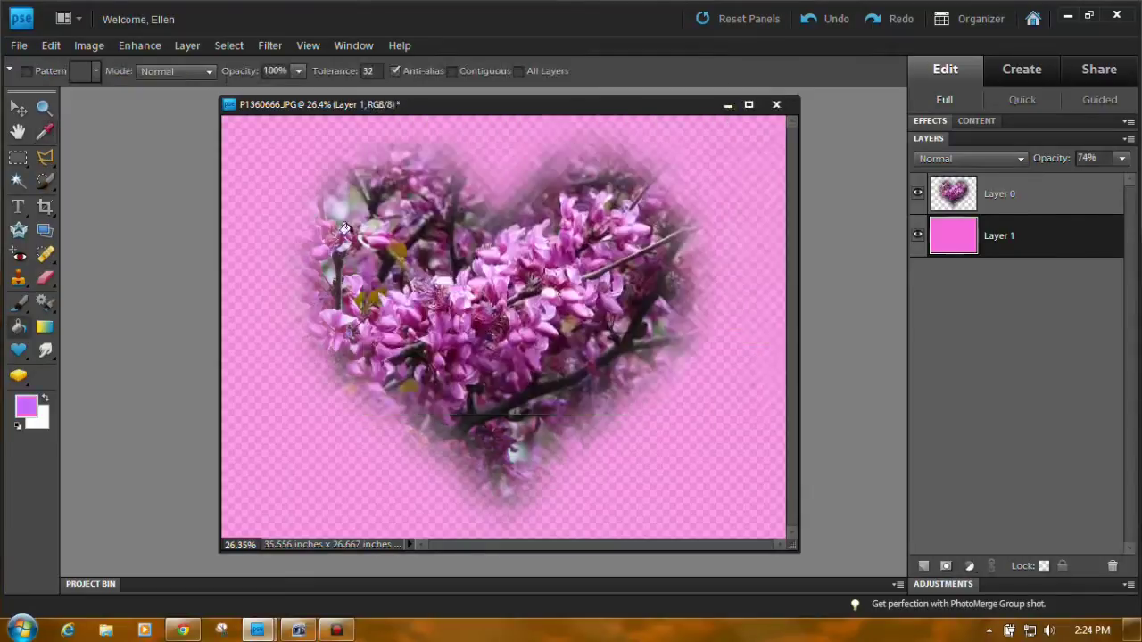
Refill Layer 1 with lavender and raise its opacity to 100%
left_click(285, 384)
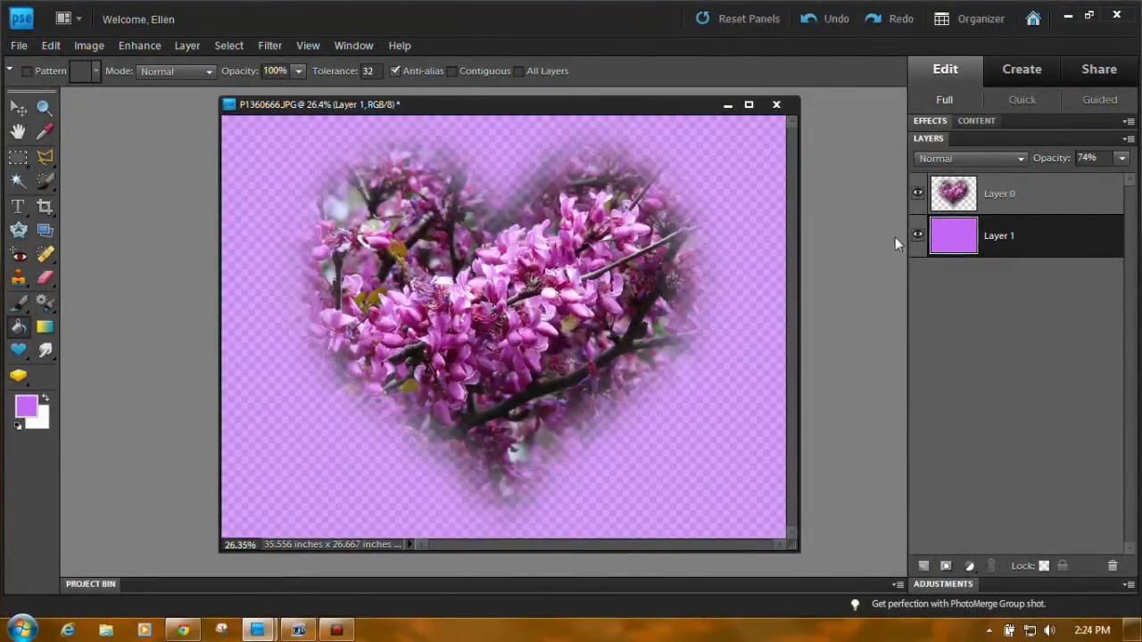
left_click(1125, 162)
left_click_drag(1102, 176, 1129, 179)
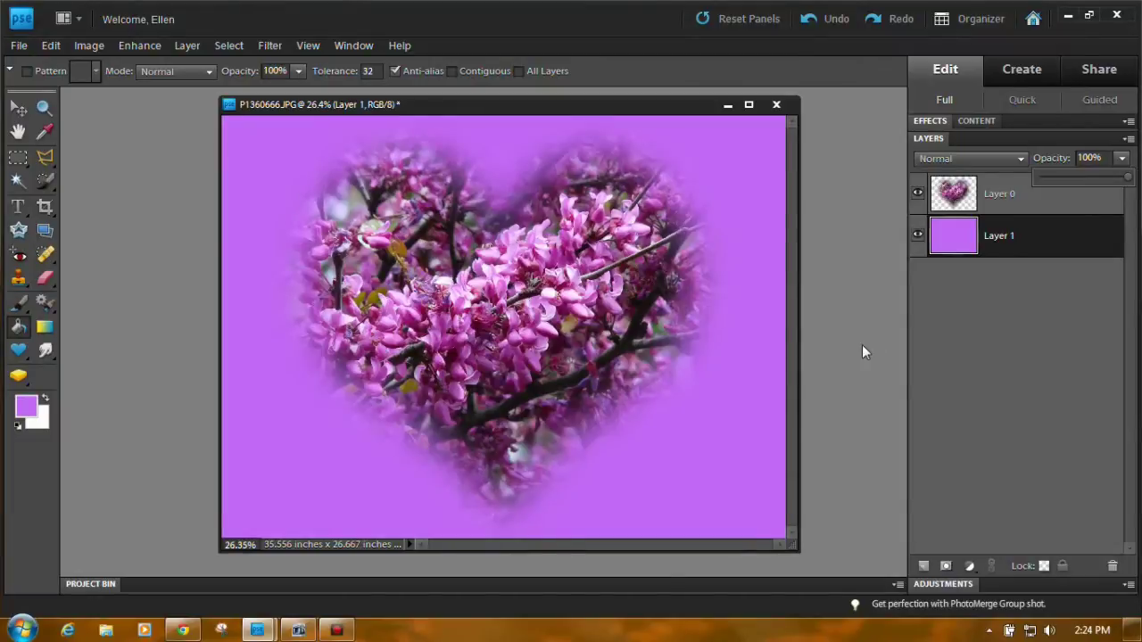